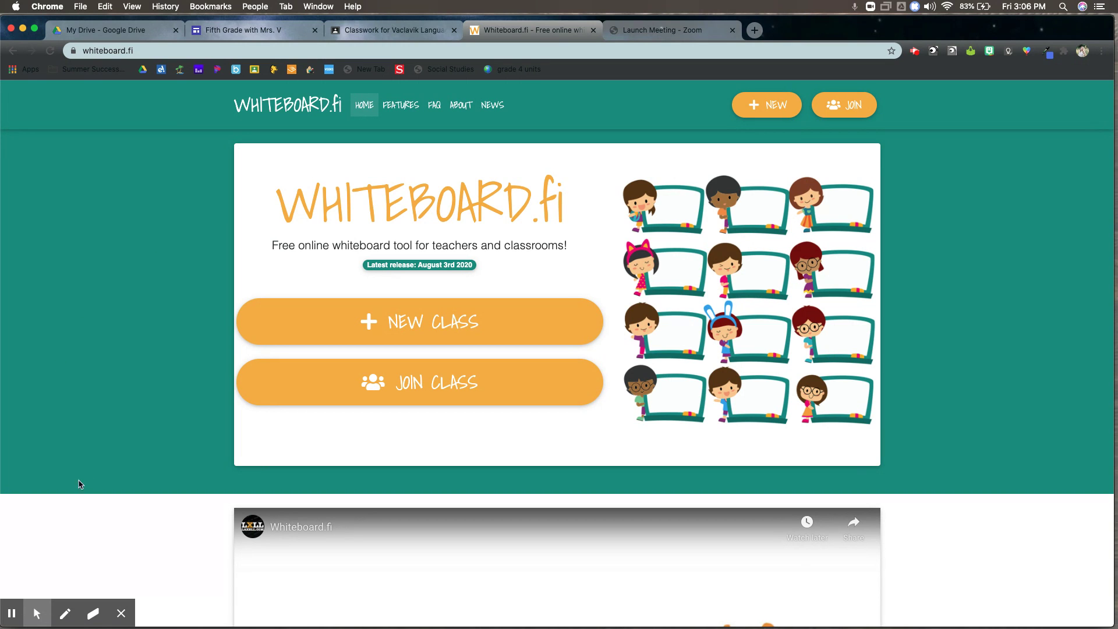
pyautogui.click(11, 612)
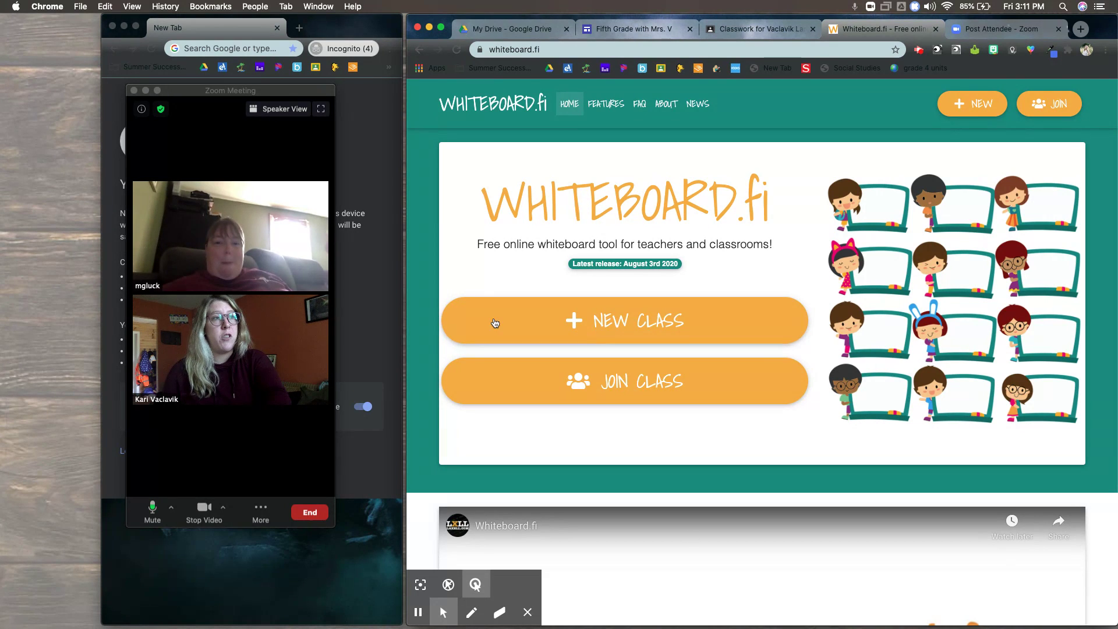
# Widen the browser window and create a new class with the teacher's name and the waiting room lobby enabled.
pyautogui.moveTo(407, 309); pyautogui.dragTo(20, 278)
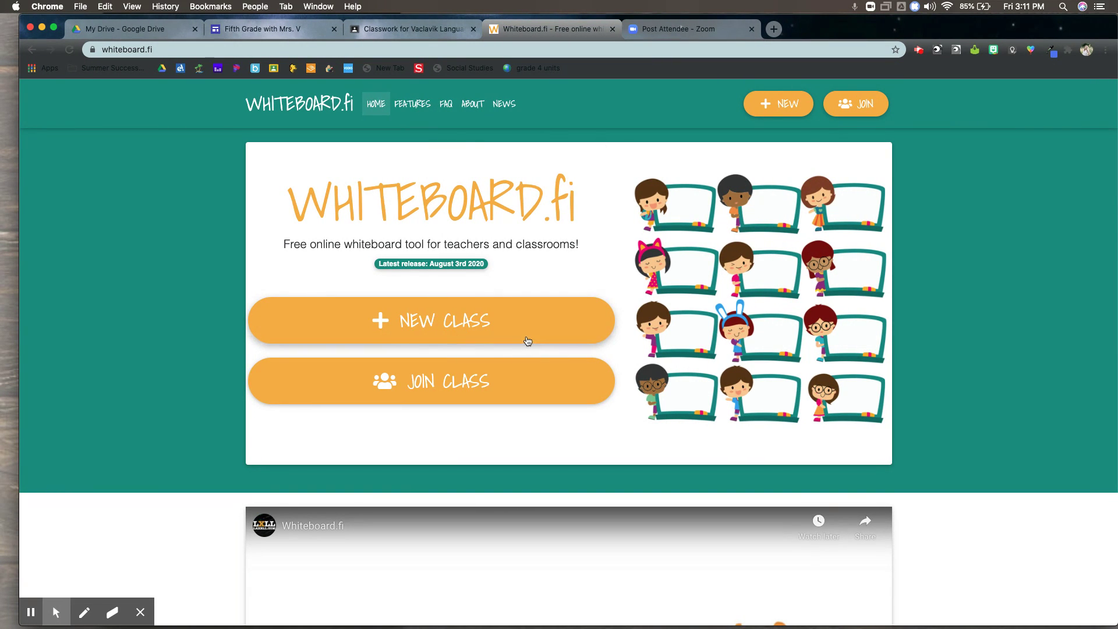
pyautogui.click(453, 313)
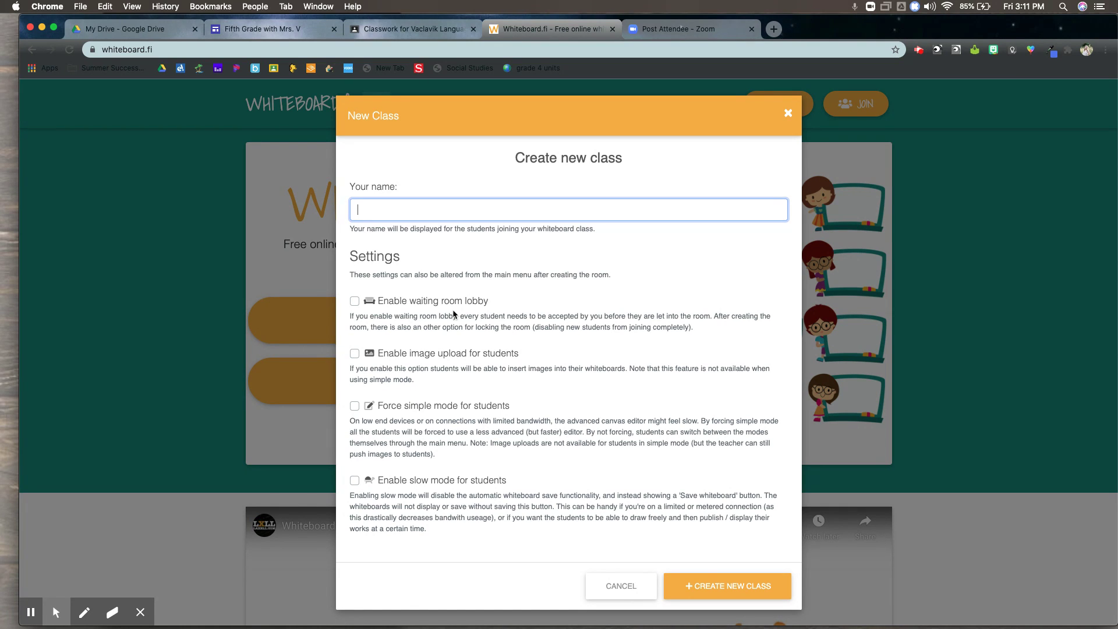
pyautogui.write('Vaclavik Test')
pyautogui.click(355, 302)
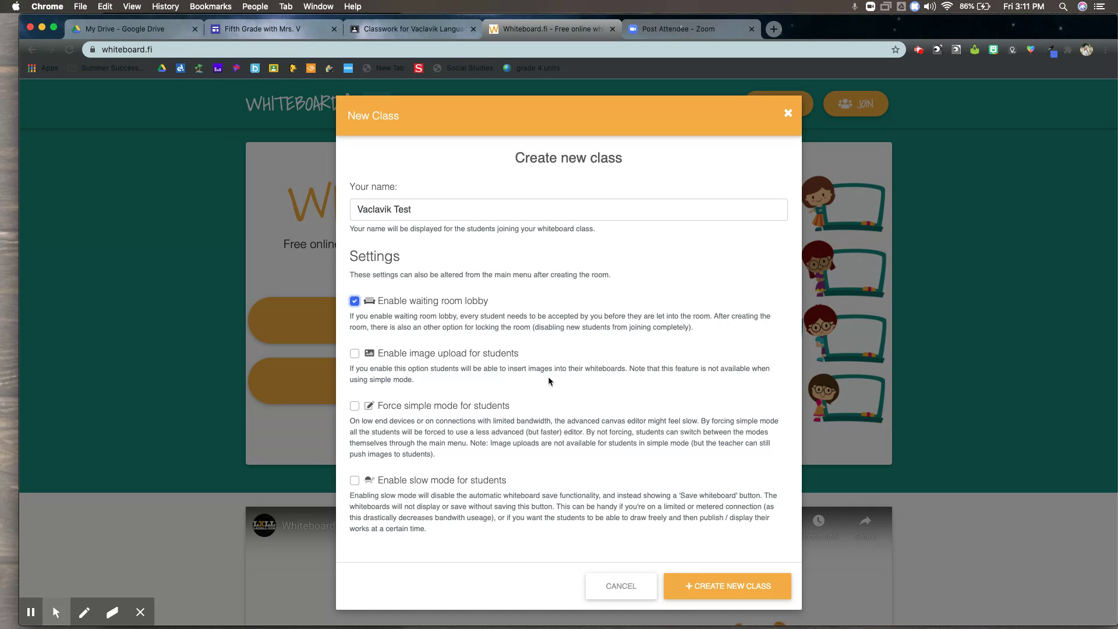
pyautogui.click(705, 583)
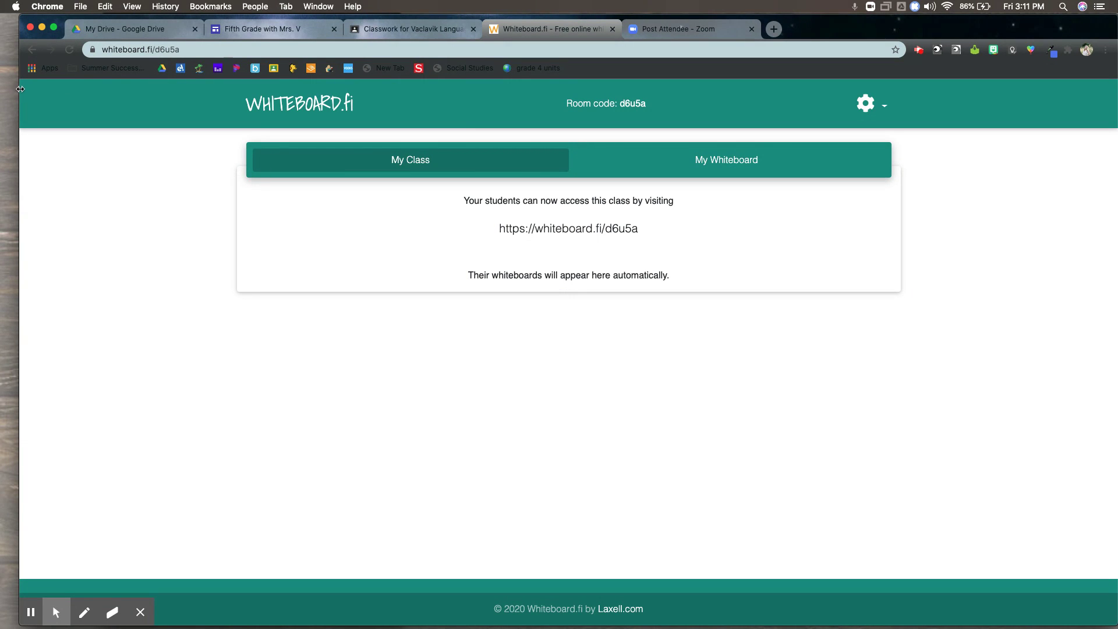
# Narrow the class window, and move and enlarge the Zoom meeting window in the space beside it.
pyautogui.moveTo(21, 88); pyautogui.dragTo(373, 167)
pyautogui.click(214, 91)
pyautogui.moveTo(214, 93); pyautogui.dragTo(101, 30)
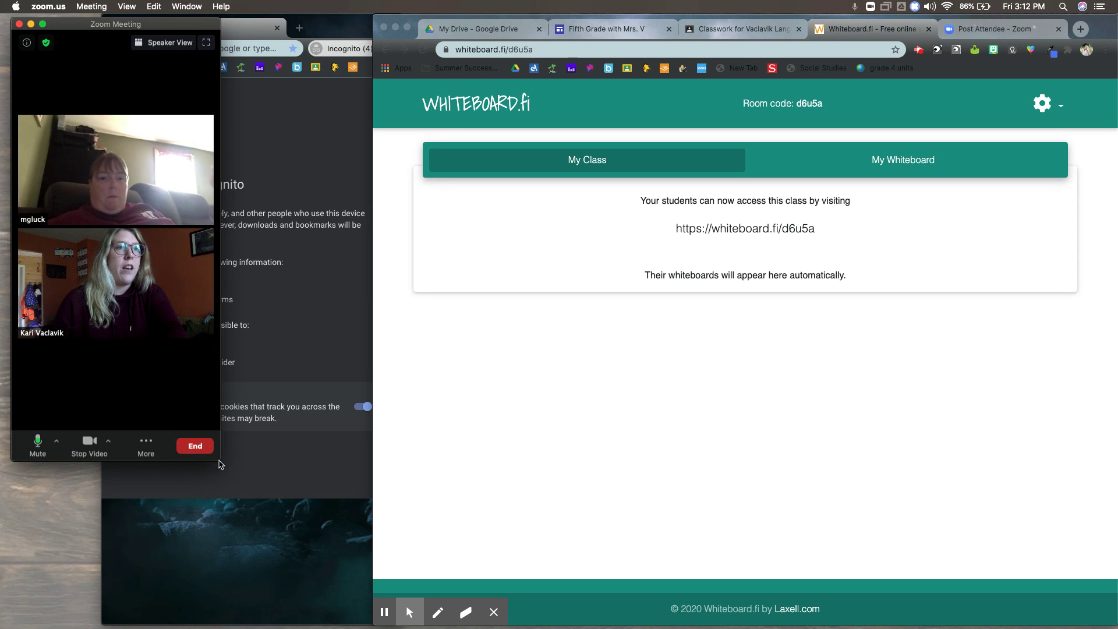
pyautogui.moveTo(217, 462); pyautogui.dragTo(368, 531)
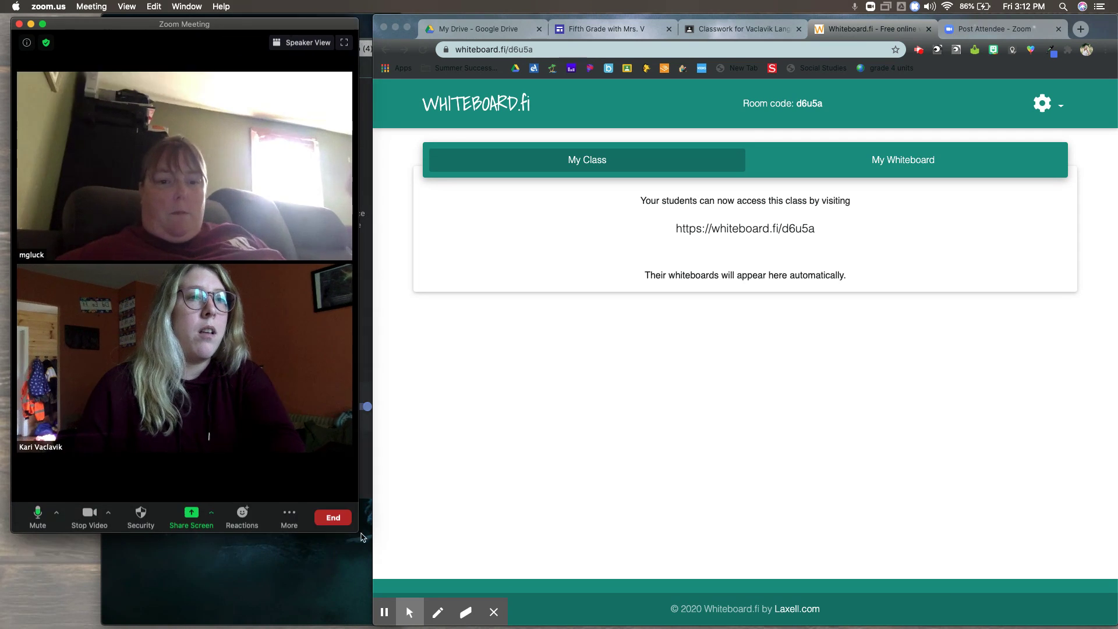
# Share the Chrome window with the Whiteboard.fi class in the Zoom meeting.
pyautogui.click(196, 516)
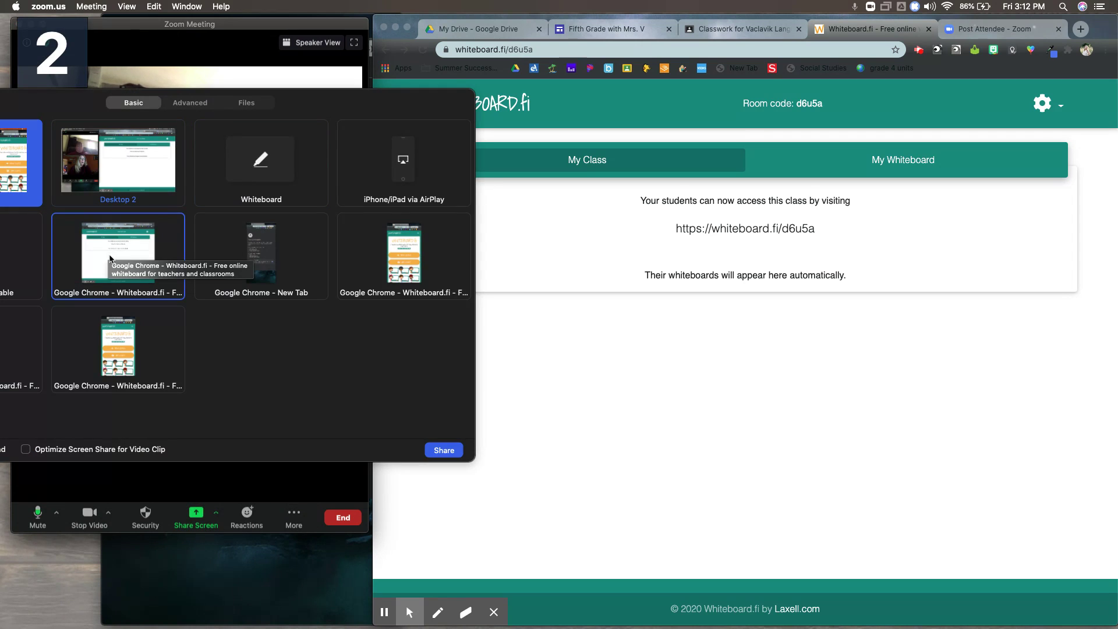
pyautogui.click(134, 257)
pyautogui.click(443, 450)
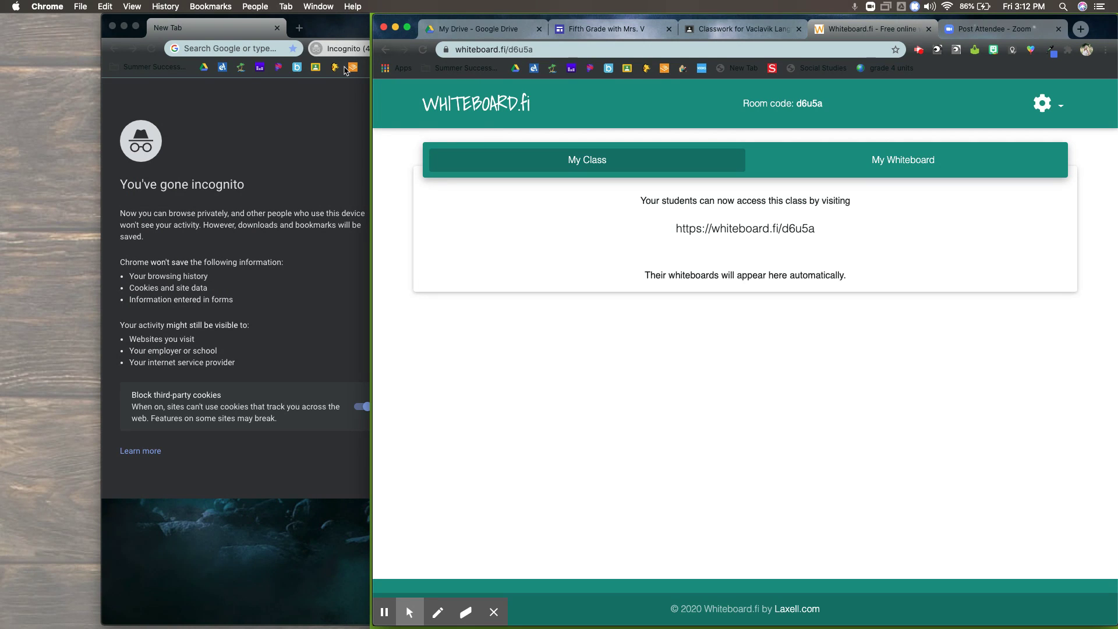
# Switch to the incognito Chrome window, widen it and open whiteboard.fi there.
pyautogui.click(231, 52)
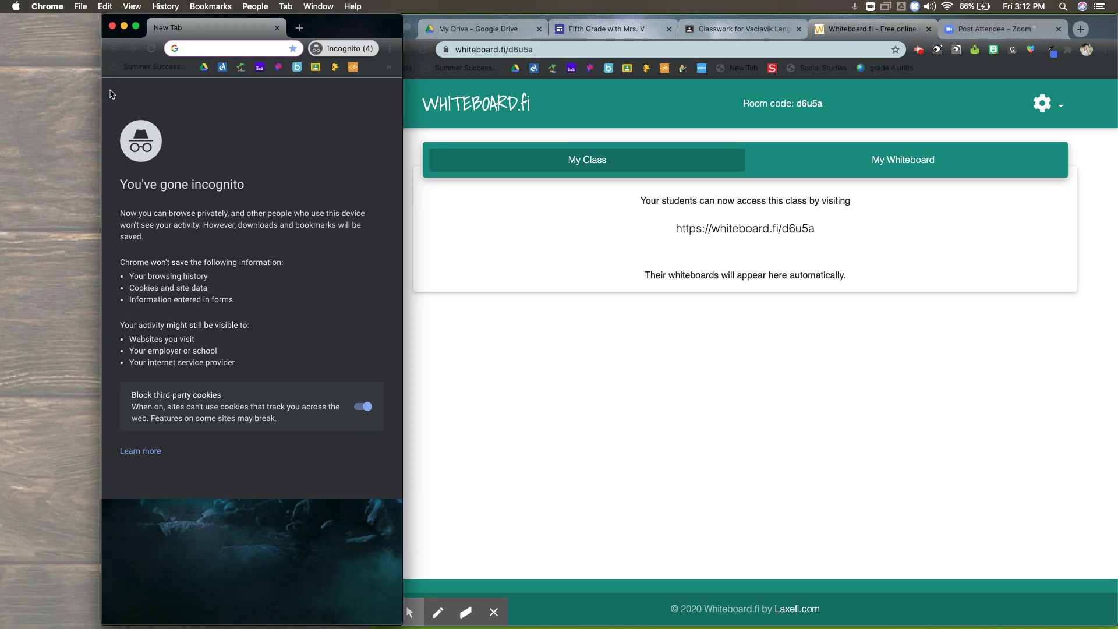
pyautogui.moveTo(92, 95); pyautogui.dragTo(6, 95)
pyautogui.write('whiteboard.fi')
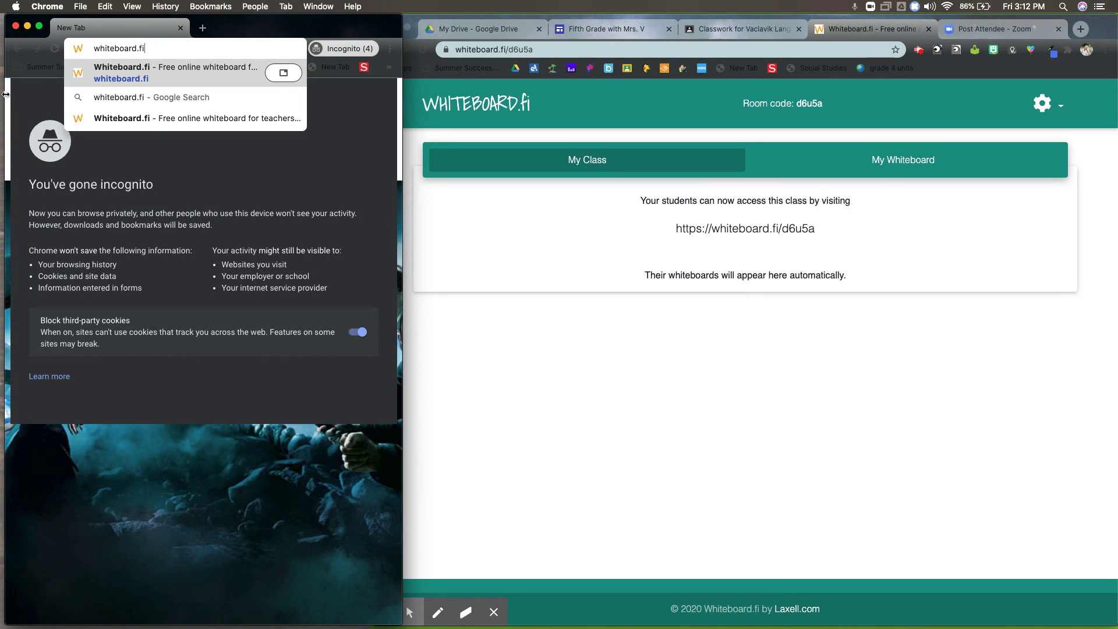
pyautogui.press('Return')
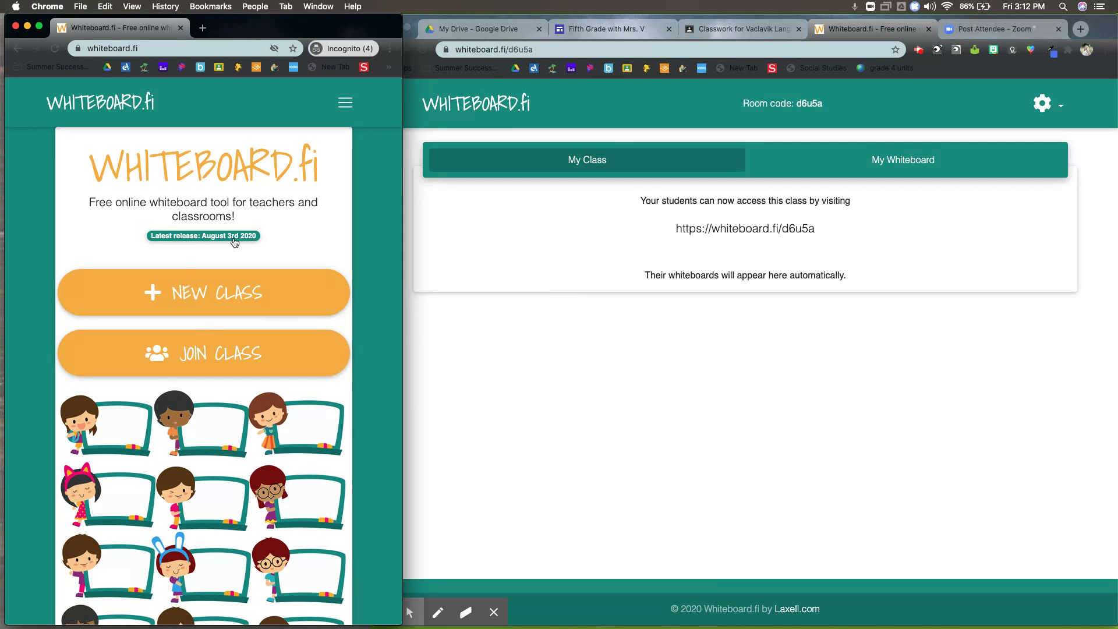
# Join the class from the incognito window with room code d6u5a and the name Student1.
pyautogui.click(213, 362)
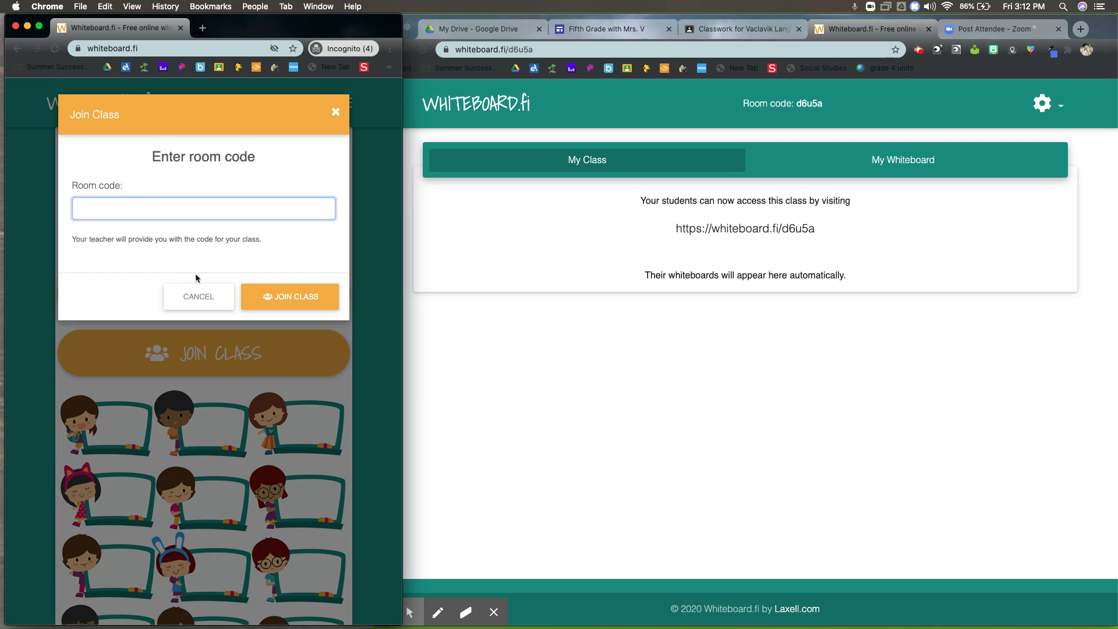
pyautogui.write('d6u5a')
pyautogui.click(296, 299)
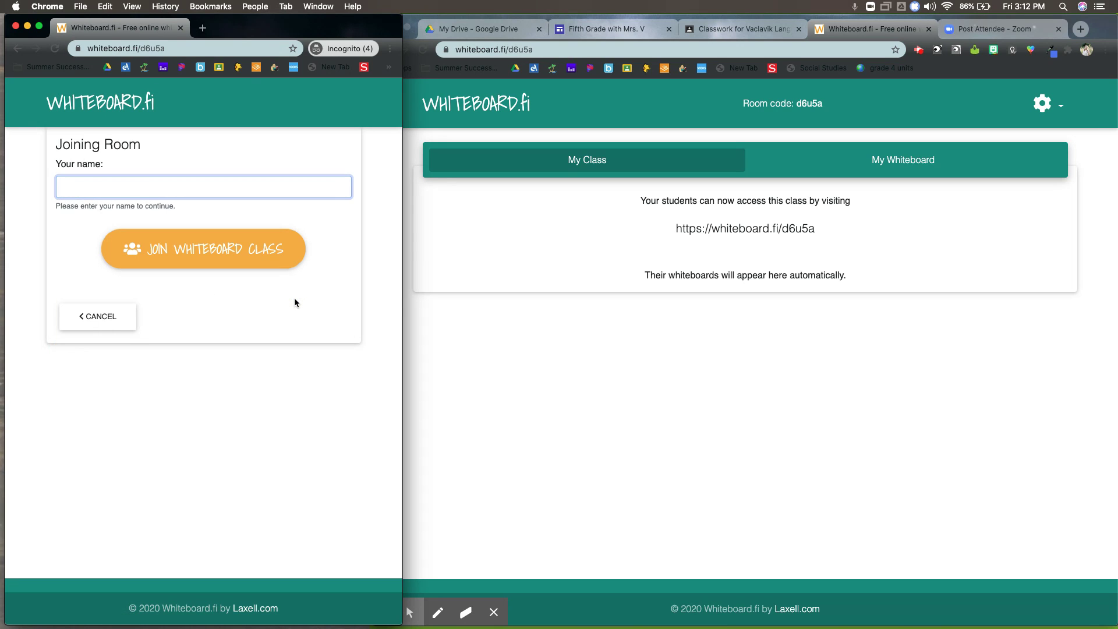
pyautogui.write('Students')
pyautogui.press('BackSpace')
pyautogui.write('1')
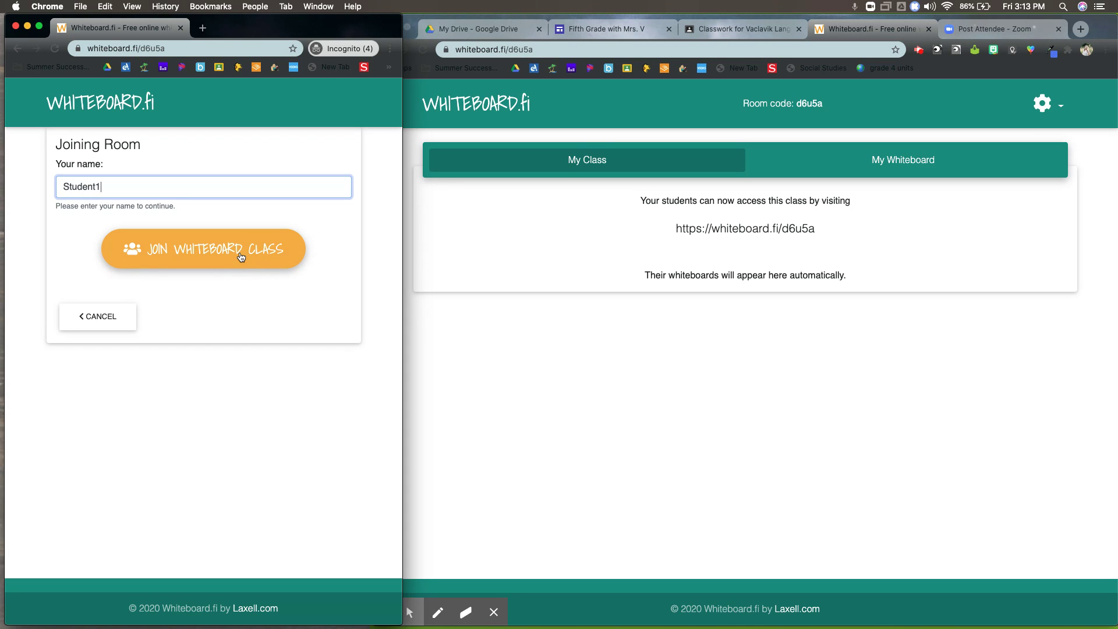
pyautogui.click(241, 256)
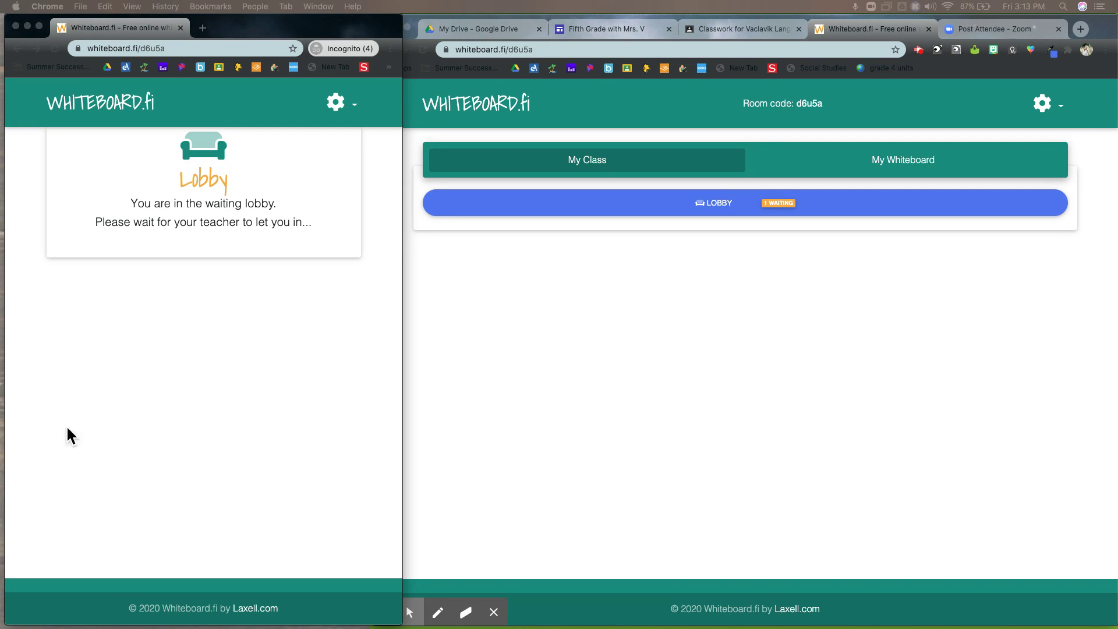
pyautogui.click(513, 520)
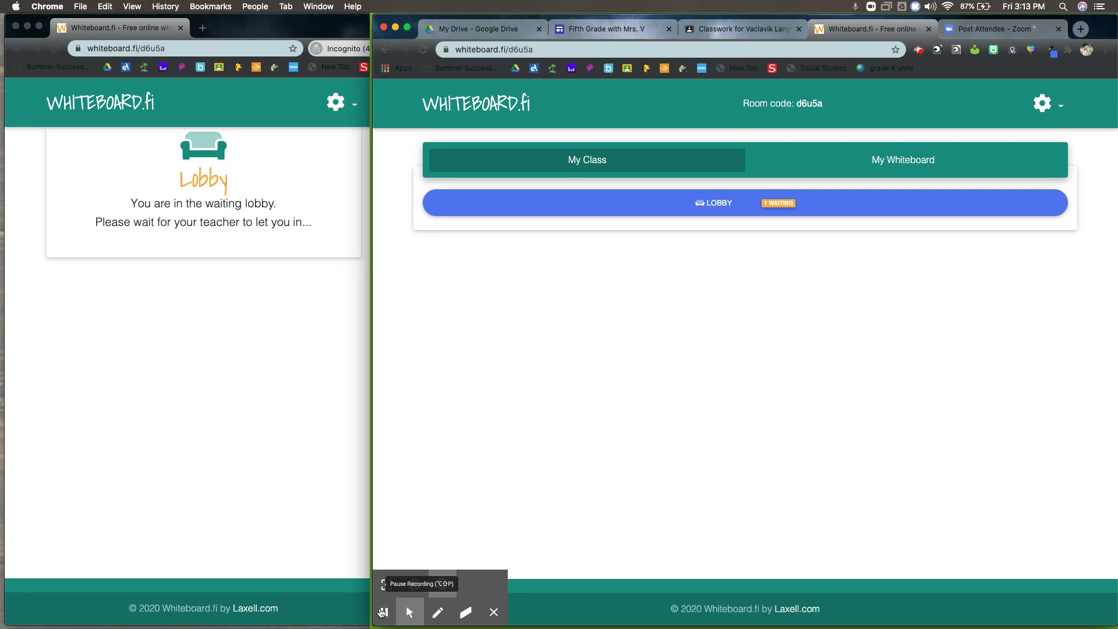
pyautogui.click(383, 612)
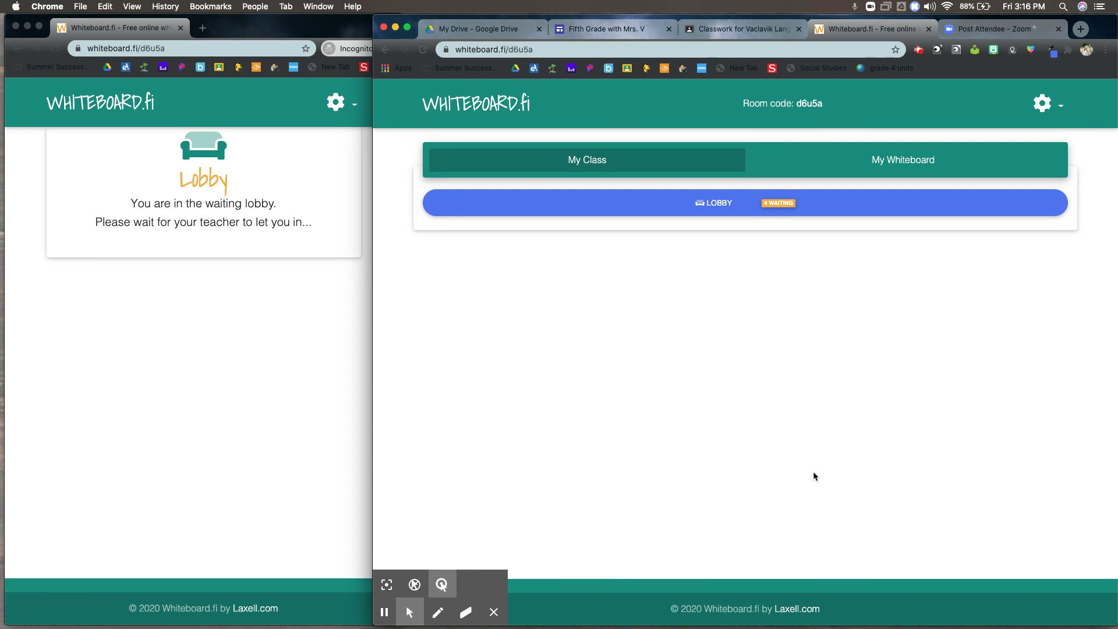
# Open the lobby in the teacher's class view and accept every waiting student one after another.
pyautogui.click(735, 201)
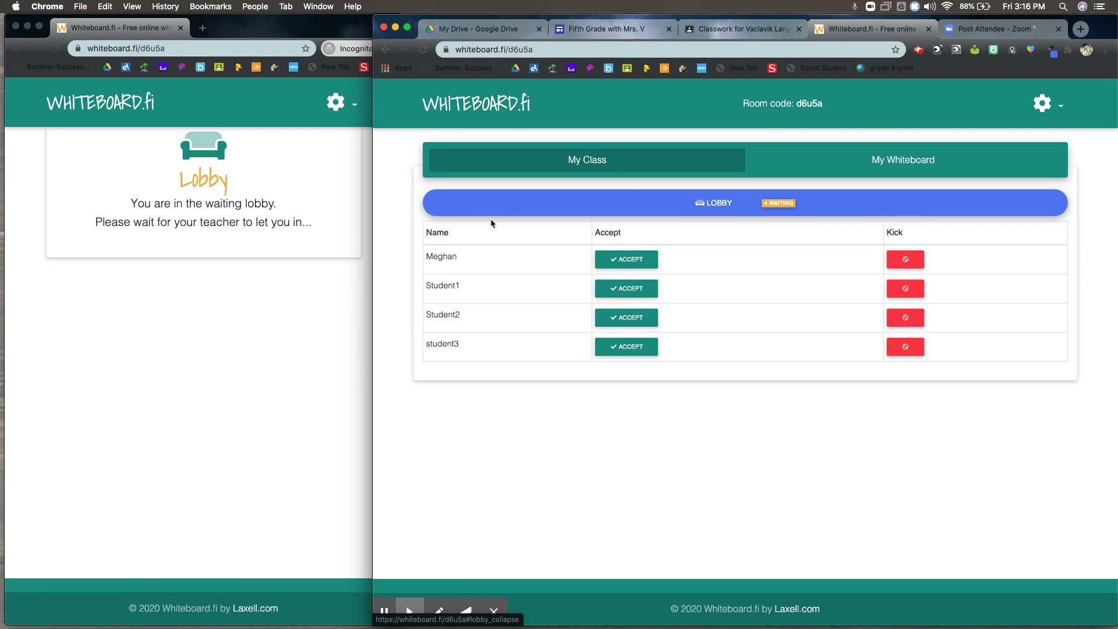
pyautogui.click(625, 266)
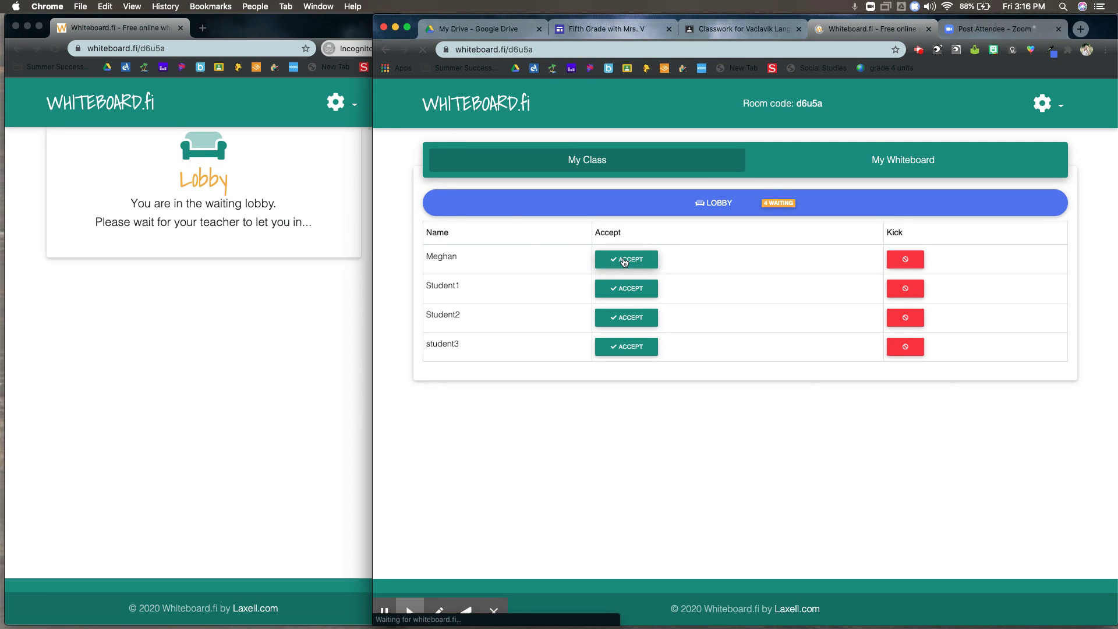
pyautogui.click(737, 205)
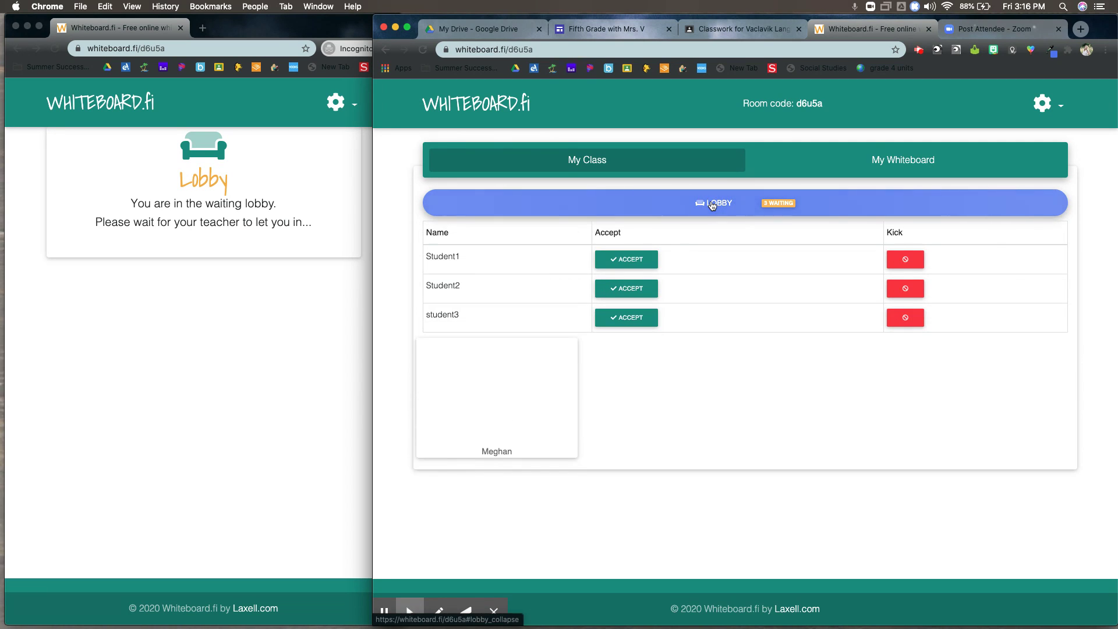
pyautogui.click(641, 259)
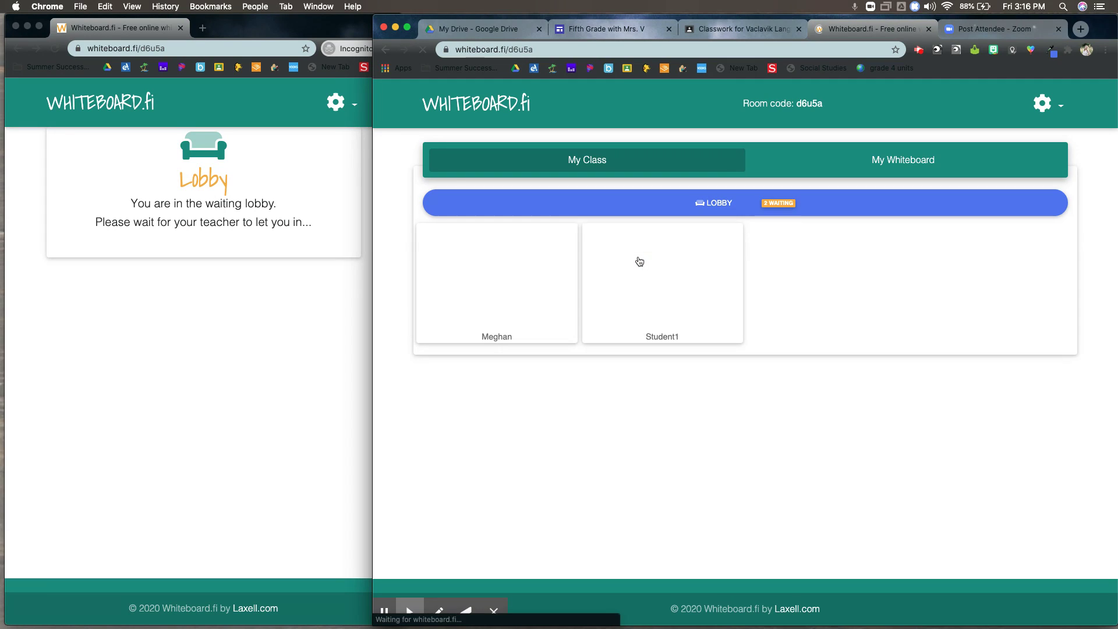
pyautogui.click(713, 209)
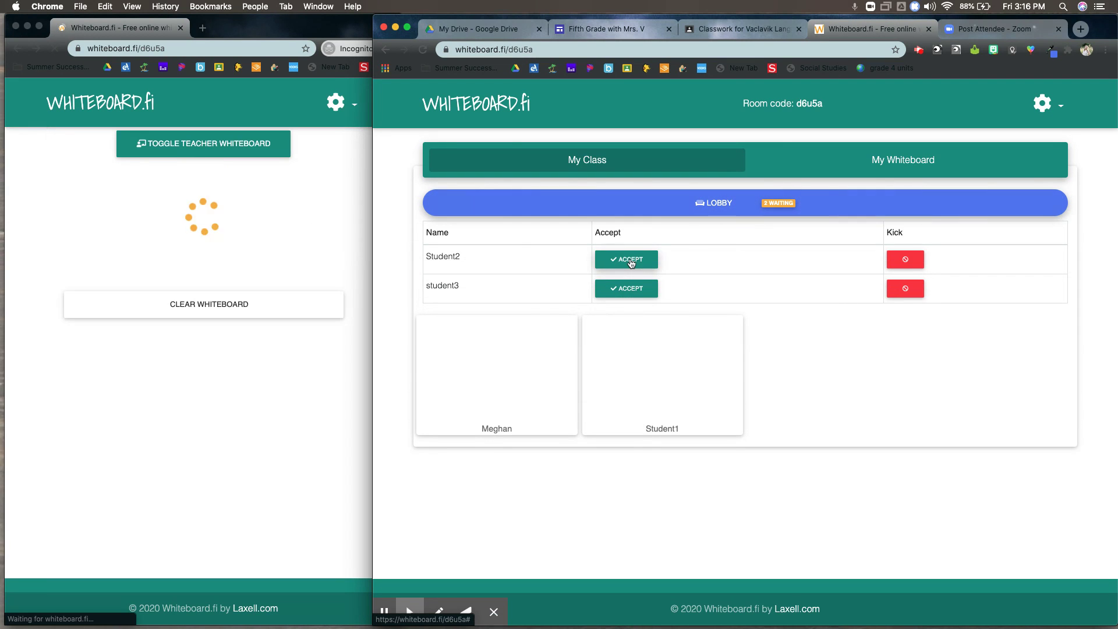
pyautogui.click(632, 262)
pyautogui.click(720, 203)
pyautogui.click(620, 259)
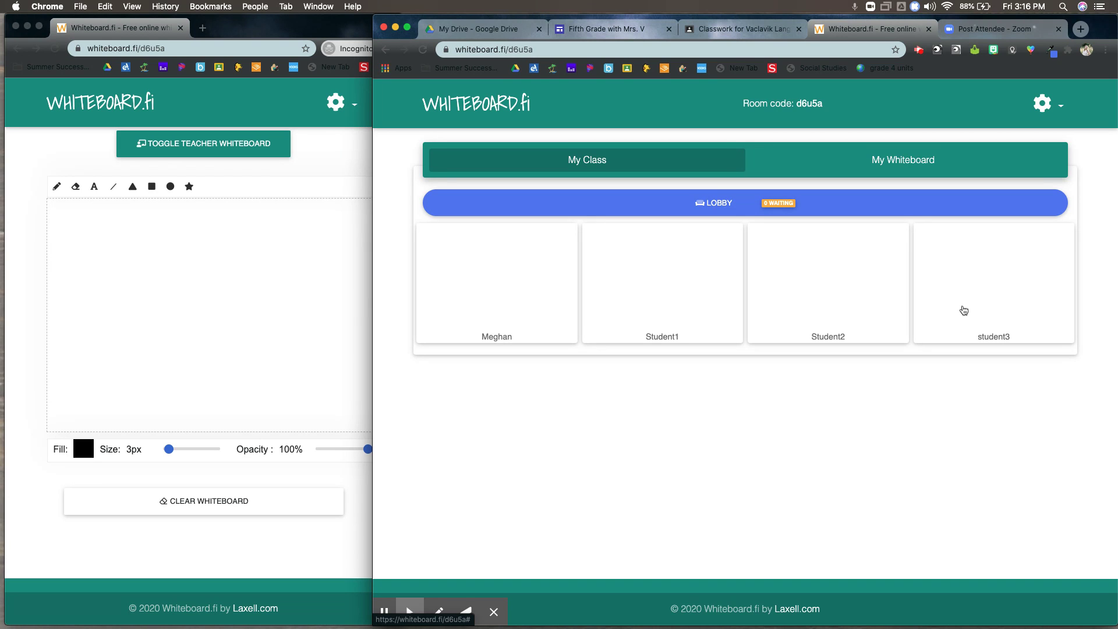
# Narrow the teacher window and write the underlined multiplication problem 42 x 13 by hand on the teacher's own whiteboard.
pyautogui.moveTo(373, 277); pyautogui.dragTo(412, 275)
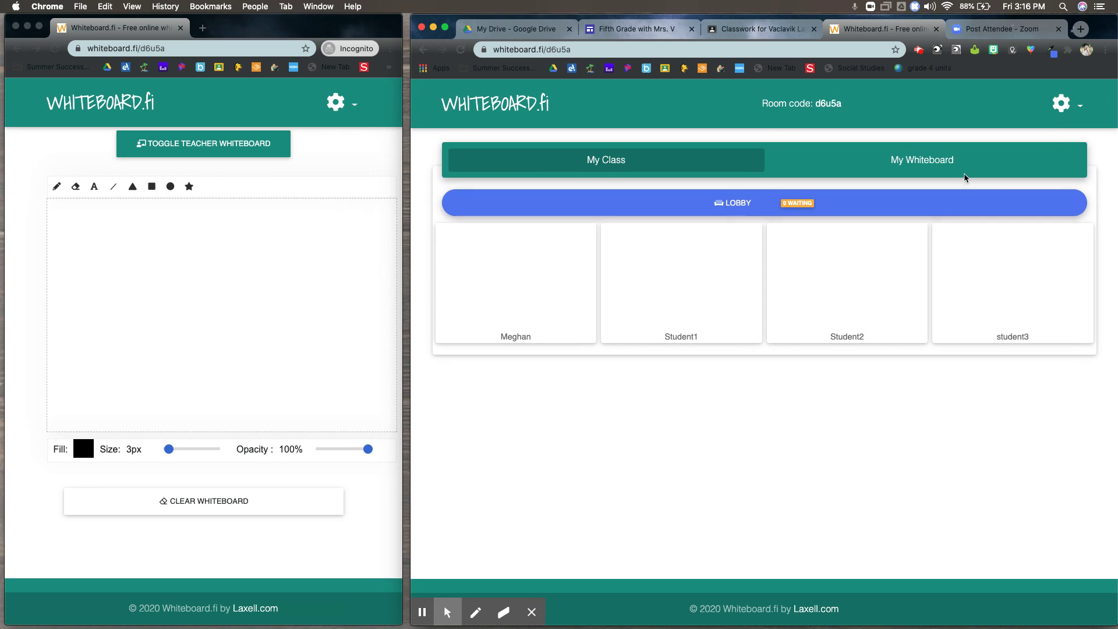
pyautogui.click(930, 164)
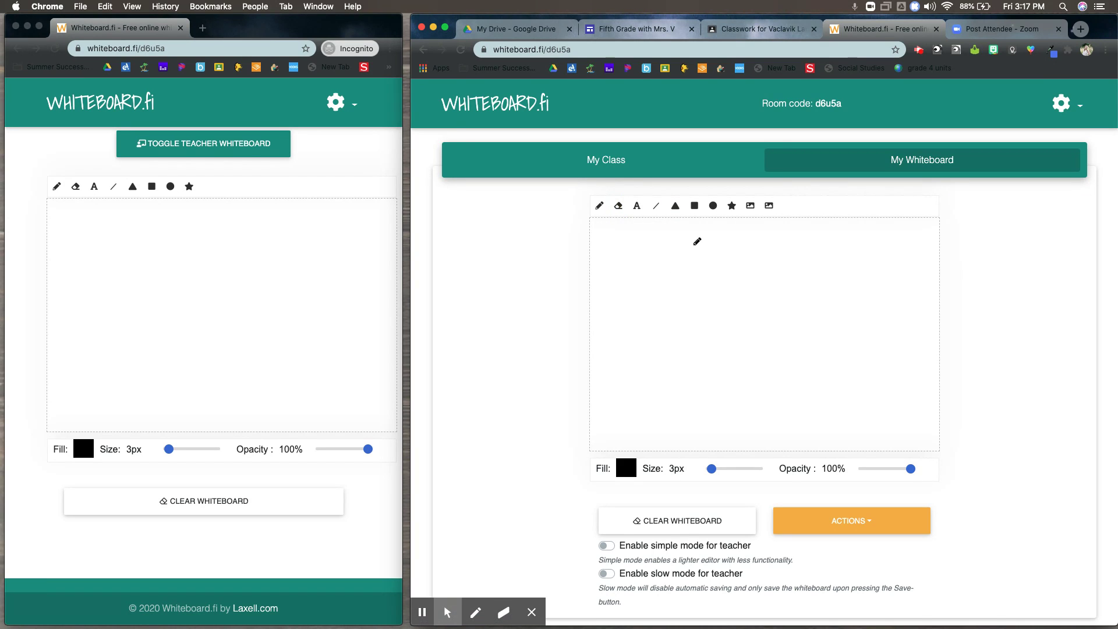
pyautogui.moveTo(676, 257)
pyautogui.mouseDown()
pyautogui.moveTo(674, 286)
pyautogui.moveTo(703, 286)
pyautogui.mouseUp()
pyautogui.moveTo(697, 256)
pyautogui.mouseDown()
pyautogui.moveTo(699, 305)
pyautogui.moveTo(715, 256)
pyautogui.moveTo(728, 271)
pyautogui.moveTo(719, 300)
pyautogui.moveTo(742, 300)
pyautogui.mouseUp()
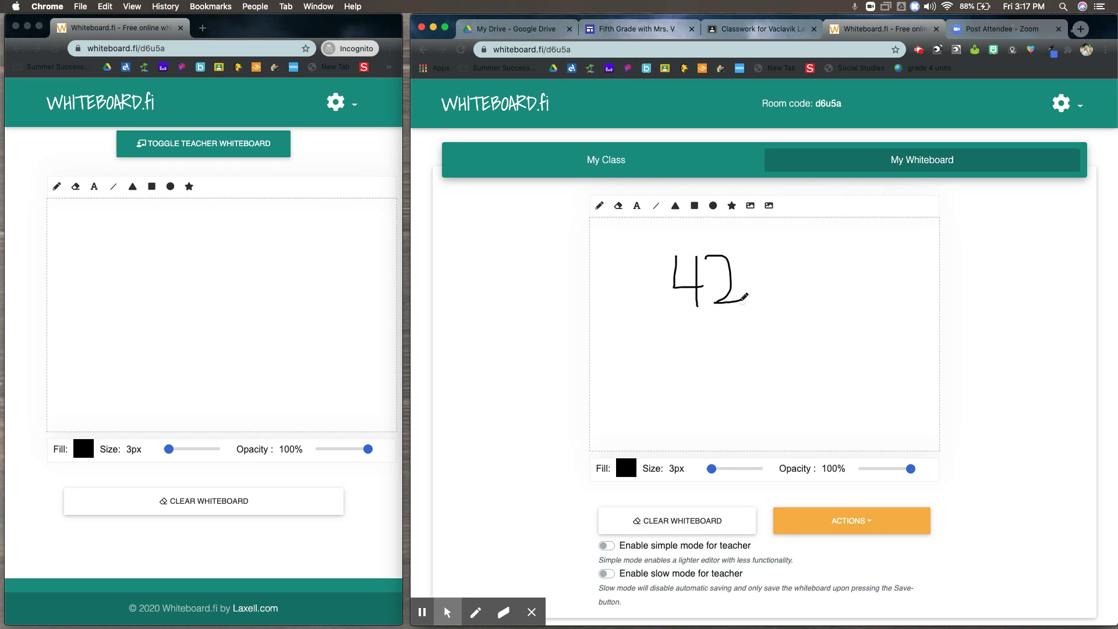
pyautogui.moveTo(656, 328)
pyautogui.mouseDown()
pyautogui.moveTo(640, 348)
pyautogui.moveTo(648, 338)
pyautogui.moveTo(657, 348)
pyautogui.mouseUp()
pyautogui.moveTo(686, 310)
pyautogui.mouseDown()
pyautogui.moveTo(688, 339)
pyautogui.moveTo(725, 313)
pyautogui.moveTo(715, 337)
pyautogui.mouseUp()
pyautogui.moveTo(652, 352); pyautogui.dragTo(767, 345)
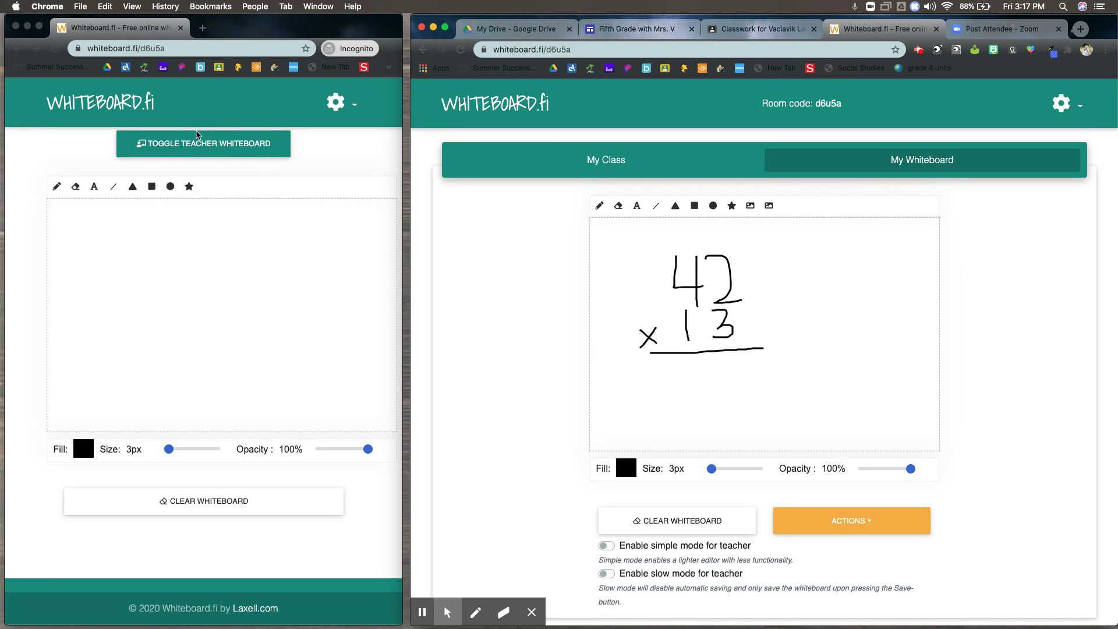
# Show the teacher's whiteboard above the student's own board in the student window.
pyautogui.click(215, 146)
pyautogui.click(200, 150)
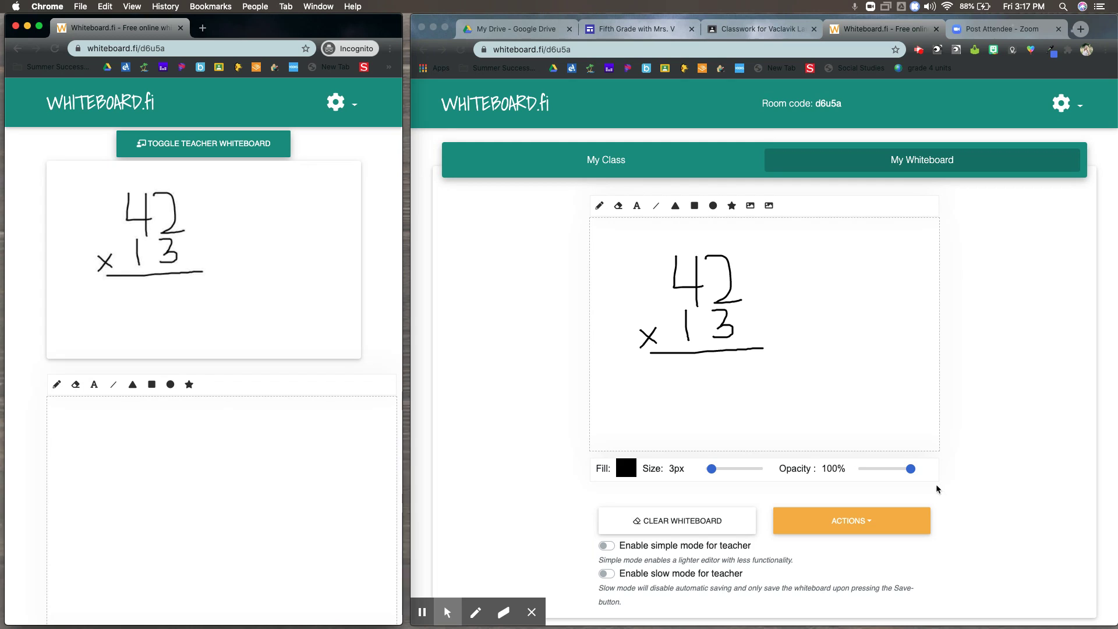
# Push the teacher's whiteboard to all students and hide the teacher's whiteboard view in the student window.
pyautogui.click(869, 522)
pyautogui.click(868, 523)
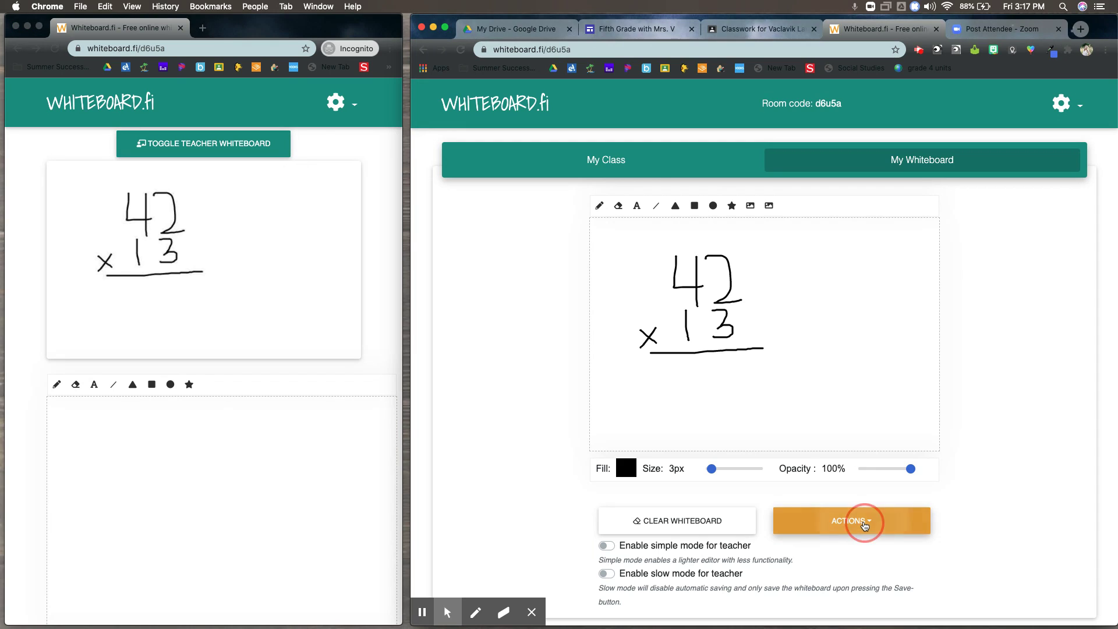
pyautogui.click(861, 553)
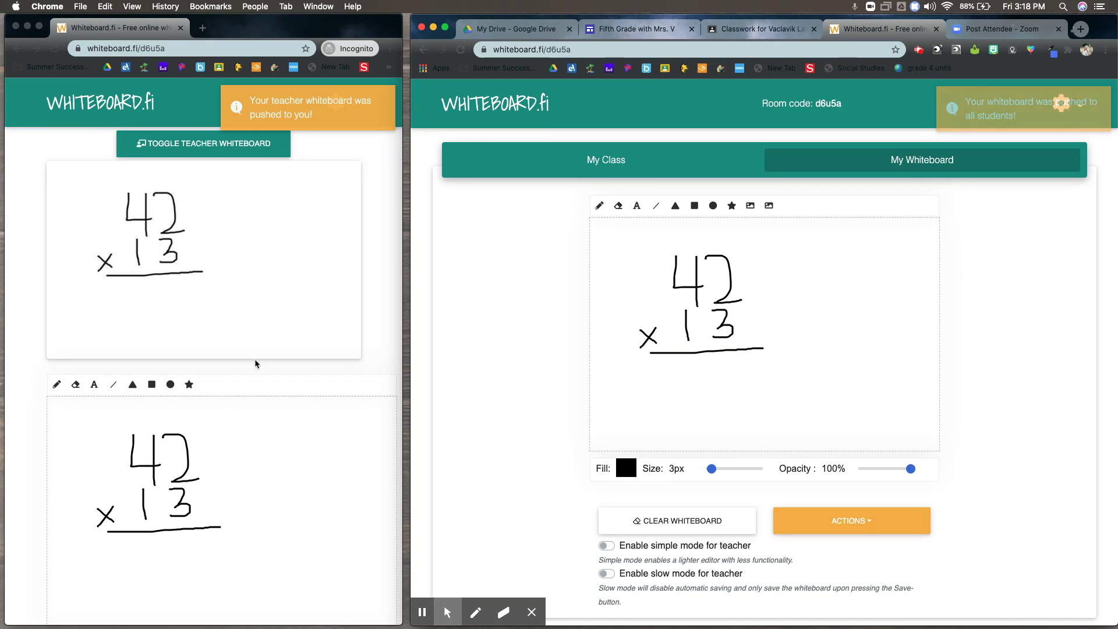
pyautogui.click(236, 149)
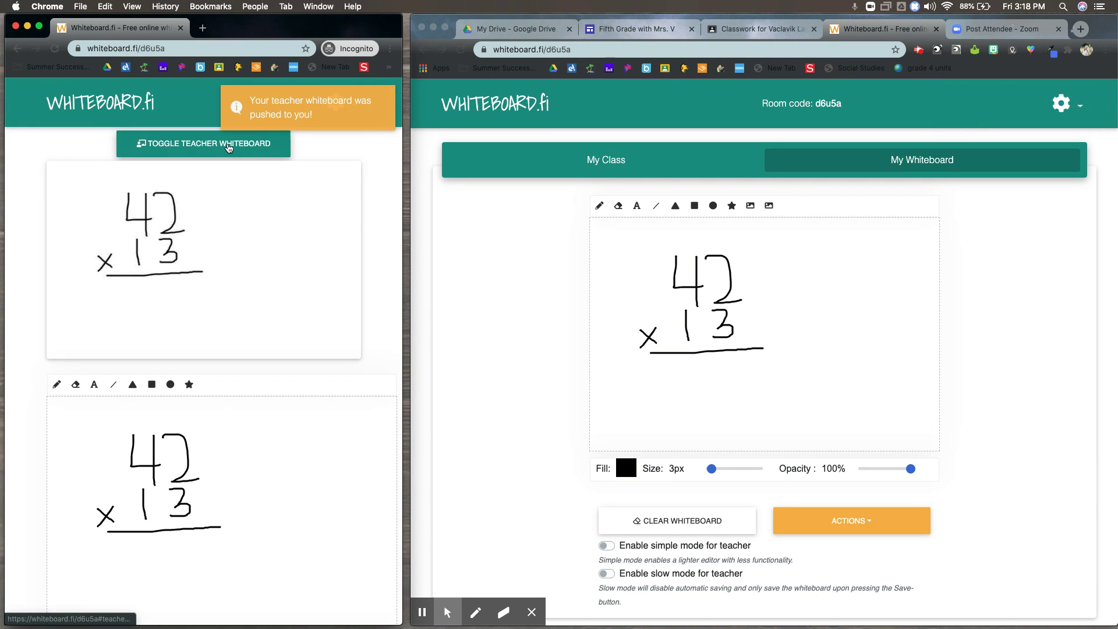
pyautogui.click(236, 149)
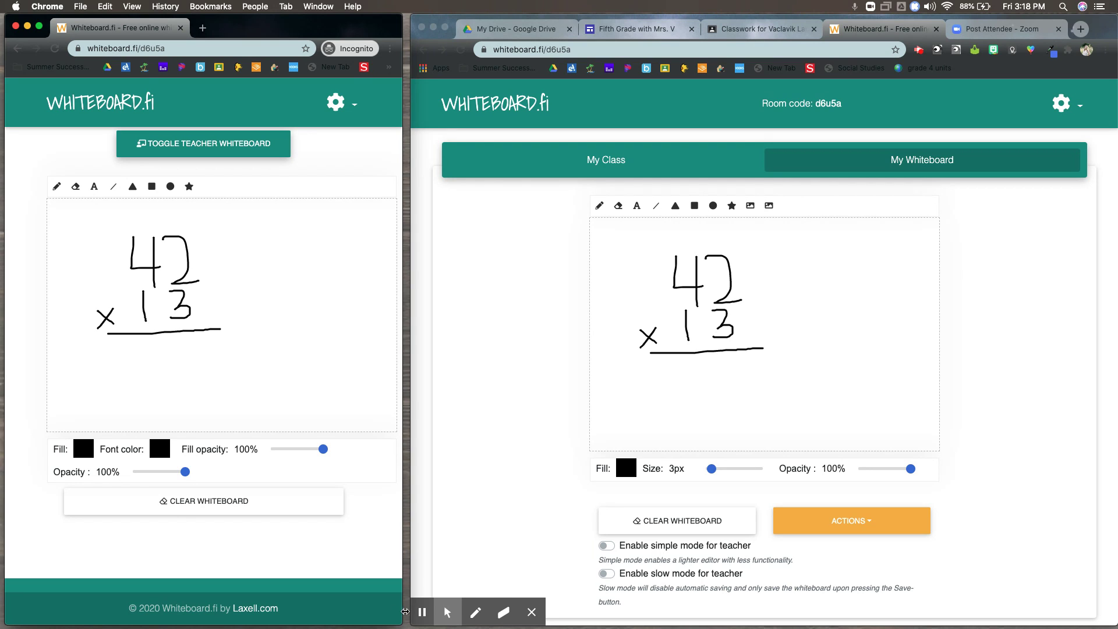
pyautogui.click(423, 613)
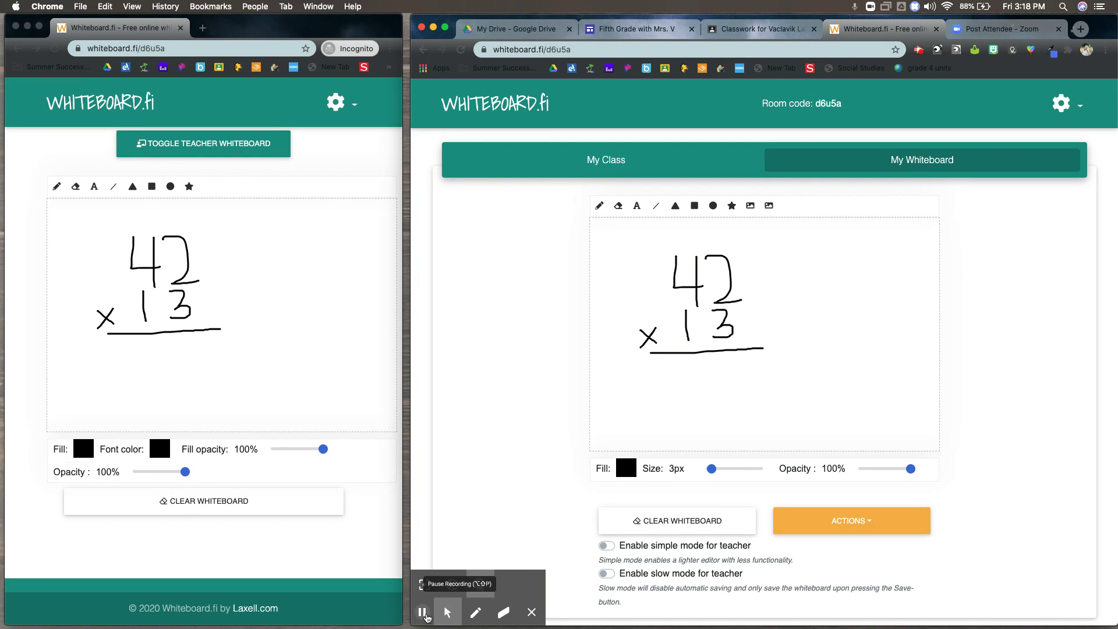
pyautogui.click(423, 613)
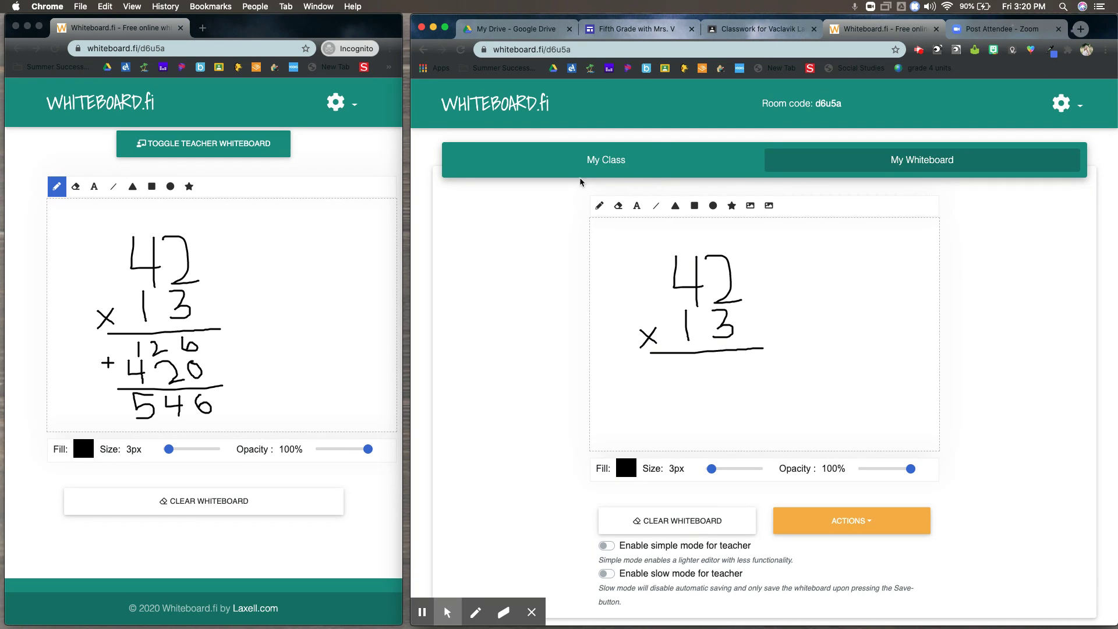
# Return to the teacher's class view and hide the student names under the whiteboards.
pyautogui.click(609, 169)
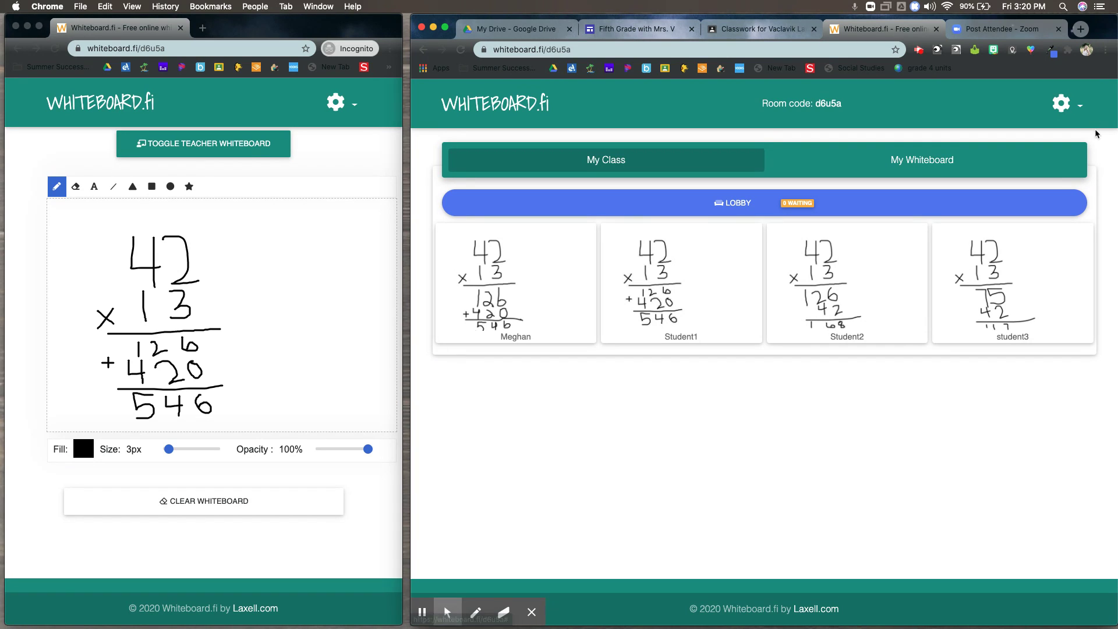
pyautogui.click(1081, 109)
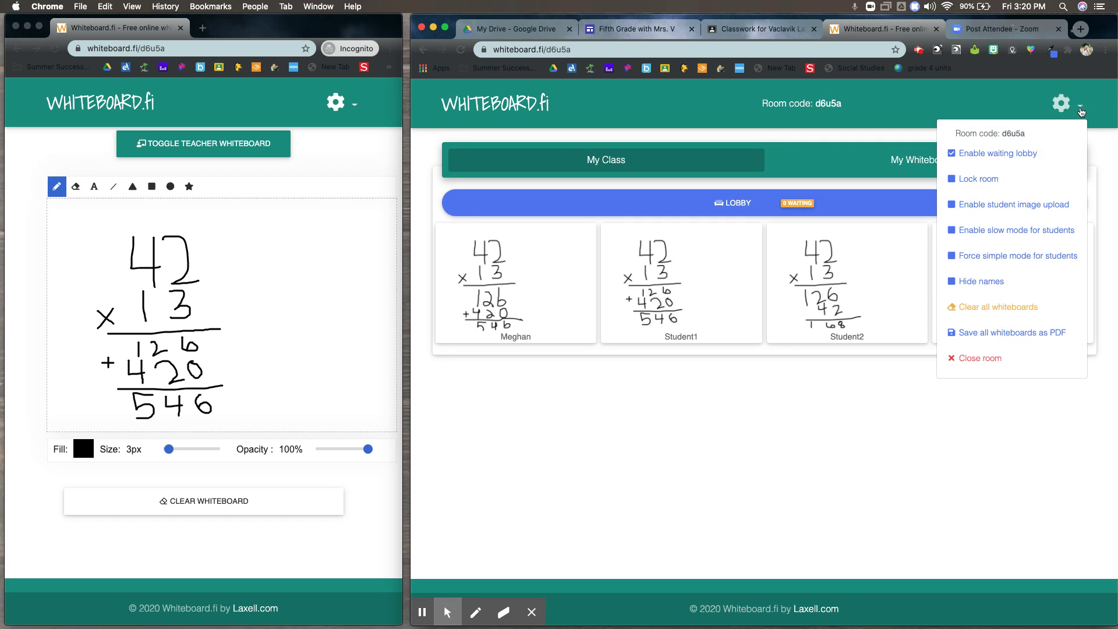
pyautogui.click(979, 282)
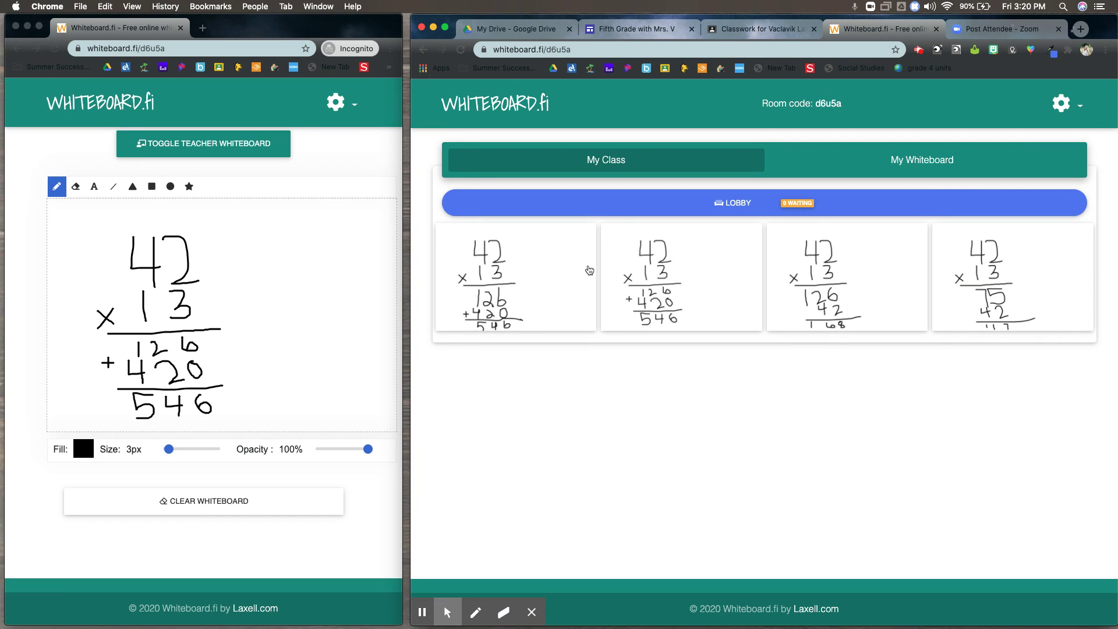
# Enlarge the first student's whiteboard, push the teacher's whiteboard to that student only, and close the enlarged view.
pyautogui.click(560, 294)
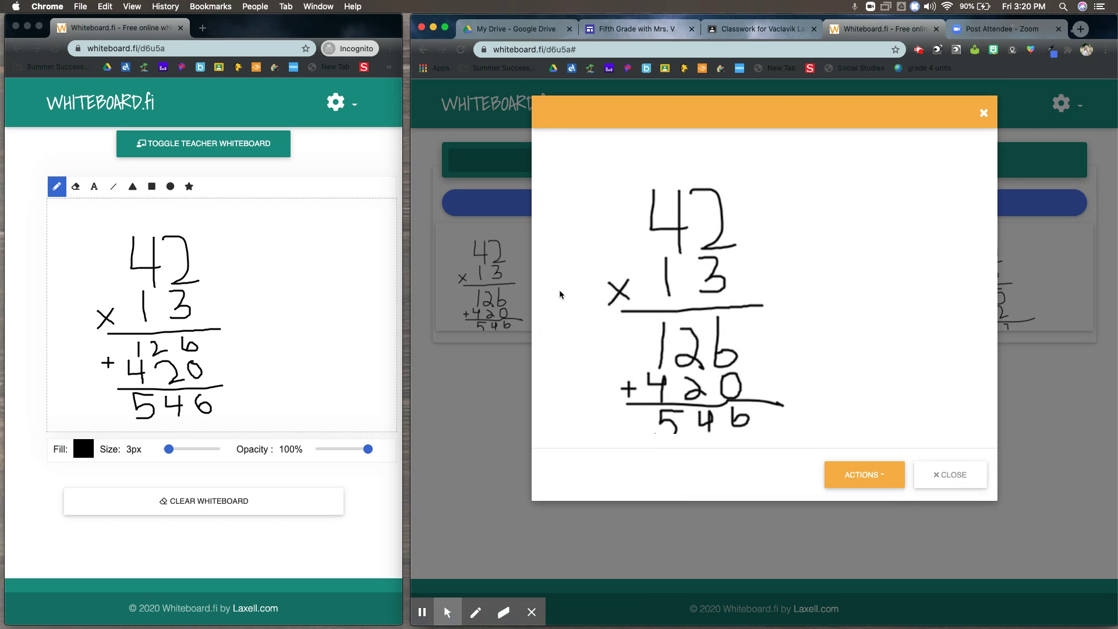
pyautogui.click(877, 475)
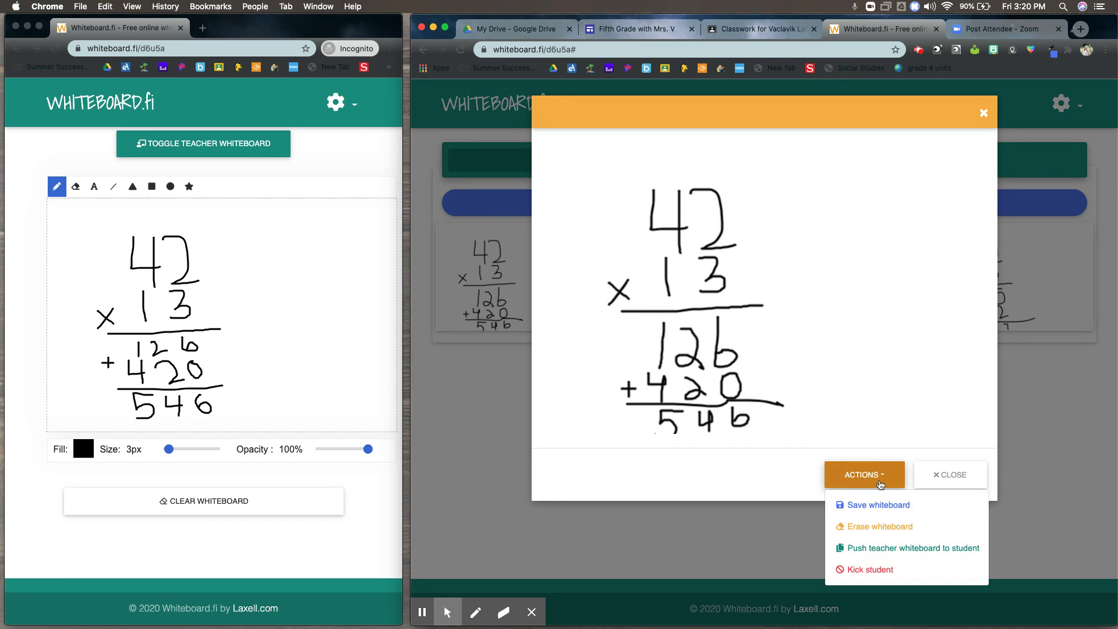
pyautogui.click(888, 550)
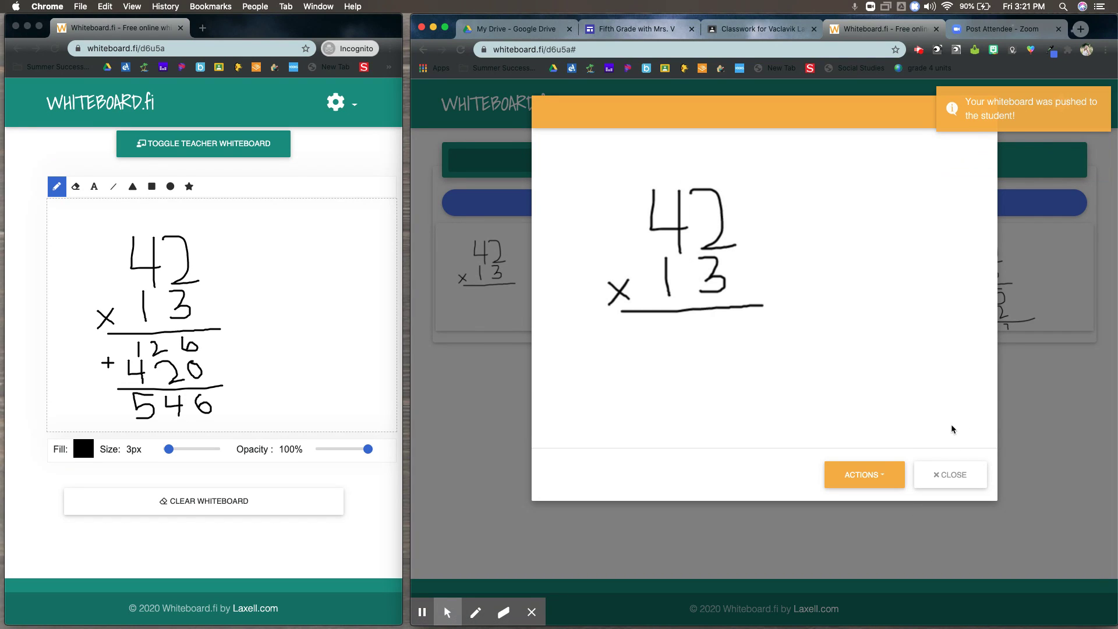
pyautogui.click(952, 477)
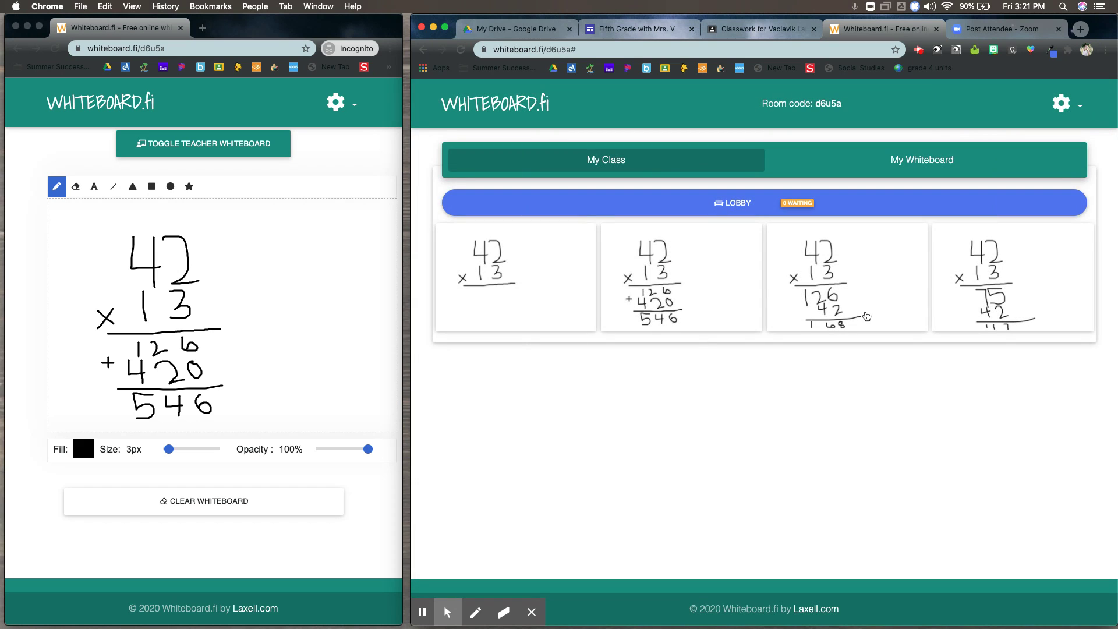
# Enlarge the third and fourth students' whiteboards in turn to check their work, closing each one.
pyautogui.click(826, 296)
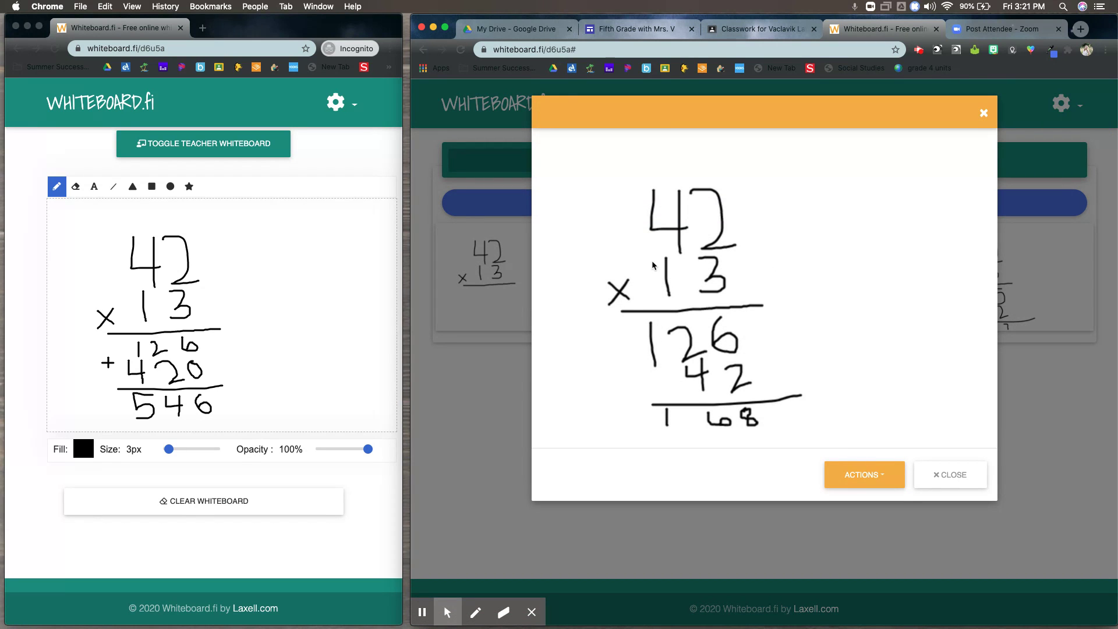
pyautogui.click(949, 475)
pyautogui.click(986, 290)
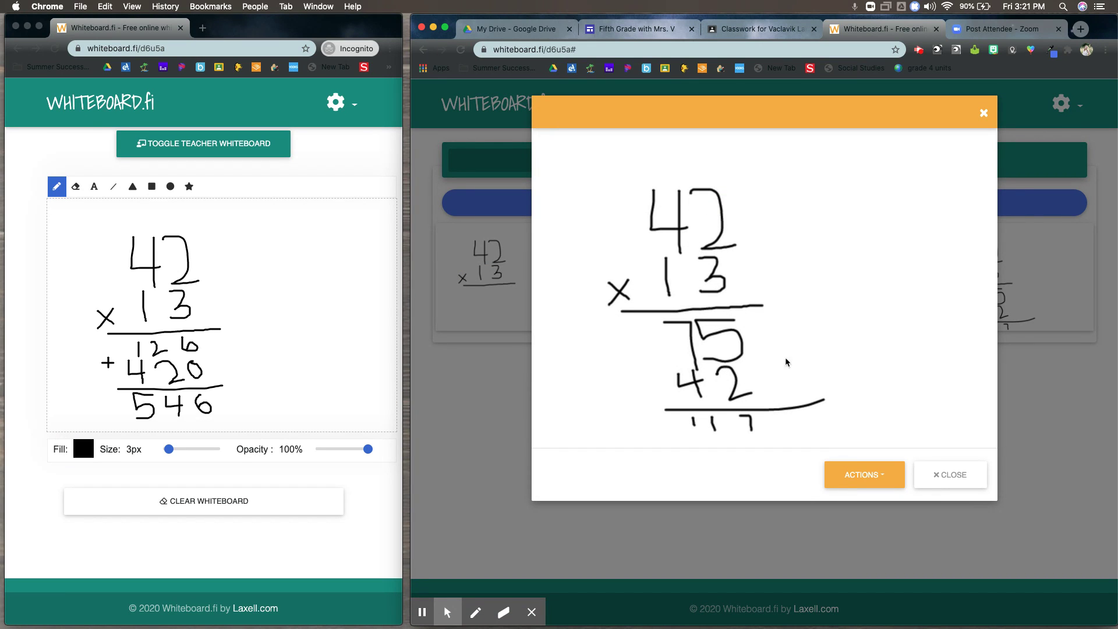
pyautogui.click(955, 476)
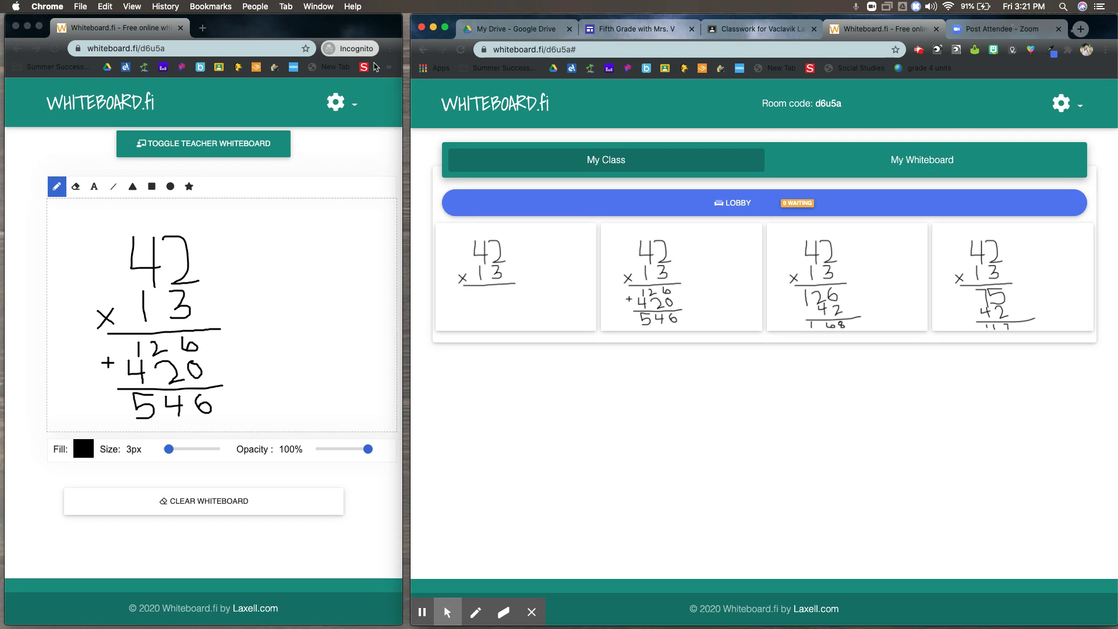
# Widen the student window and clear the student's entire whiteboard.
pyautogui.click(401, 29)
pyautogui.moveTo(401, 30); pyautogui.dragTo(681, 86)
pyautogui.click(197, 201)
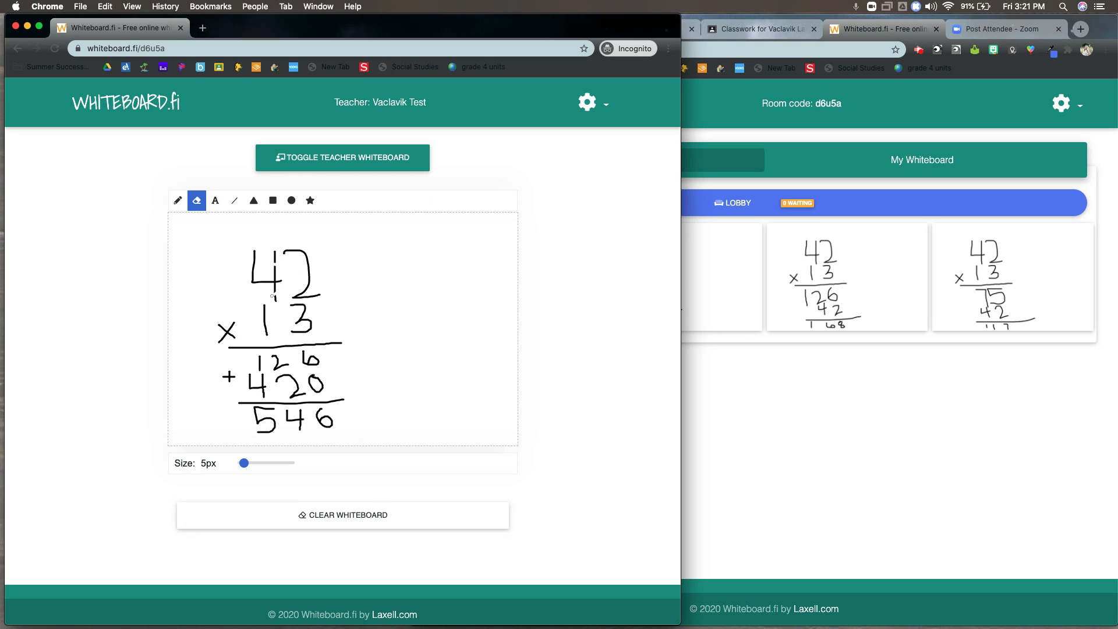
pyautogui.click(300, 515)
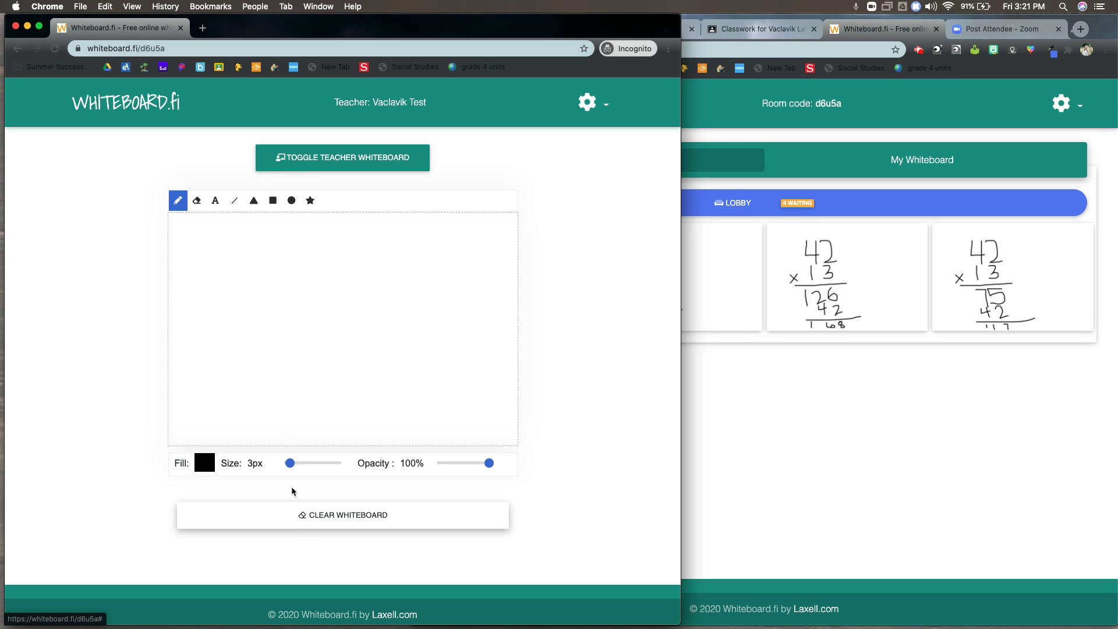
# Add the text "Answer question" at the upper left of the student's whiteboard, and narrow the student window to uncover the class view.
pyautogui.click(215, 201)
pyautogui.click(222, 259)
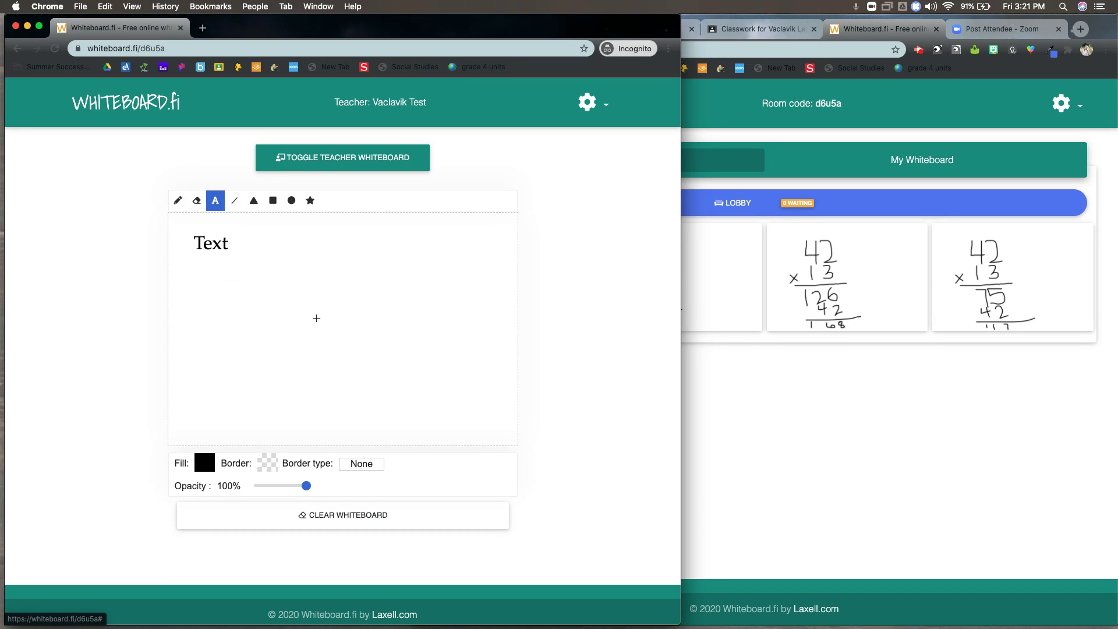
pyautogui.click(217, 245)
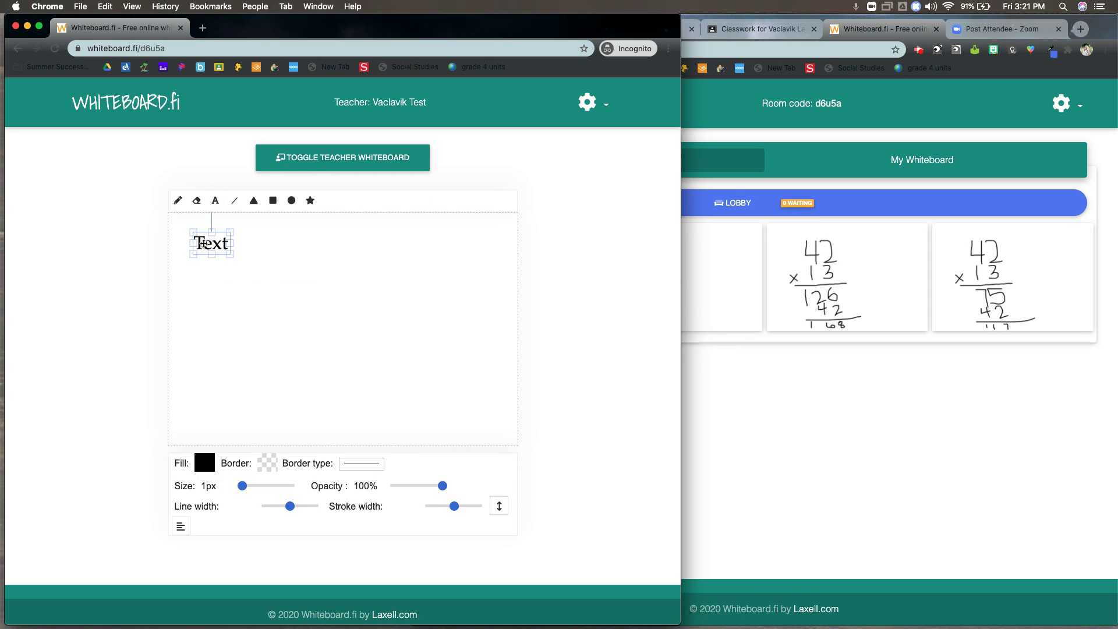
pyautogui.click(204, 244)
pyautogui.doubleClick(212, 243)
pyautogui.click(213, 243)
pyautogui.doubleClick(212, 243)
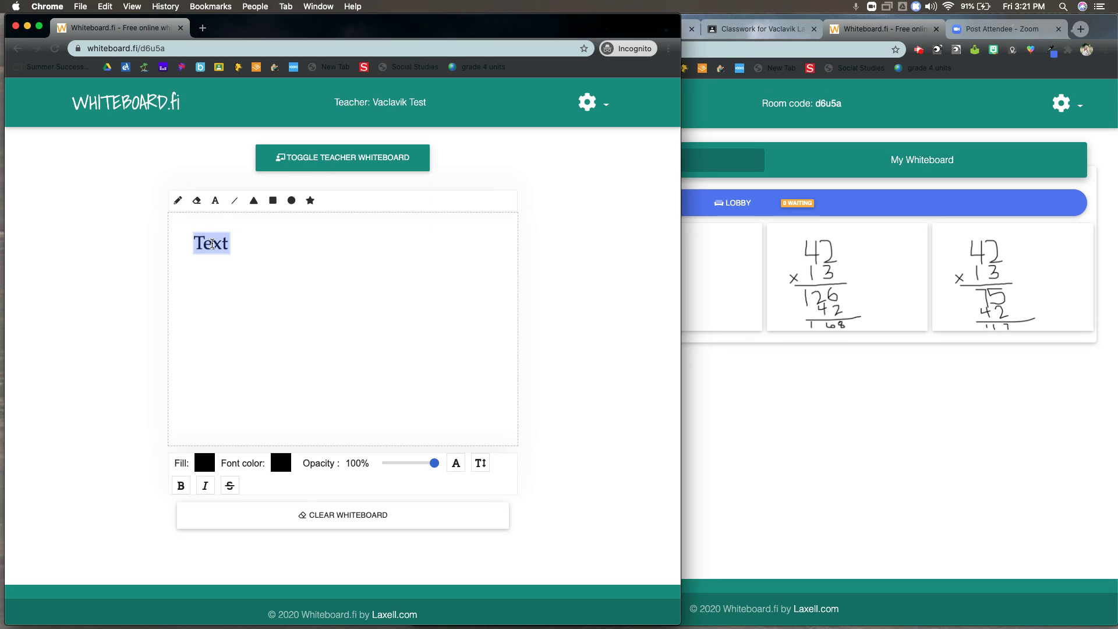
pyautogui.write('Answer question')
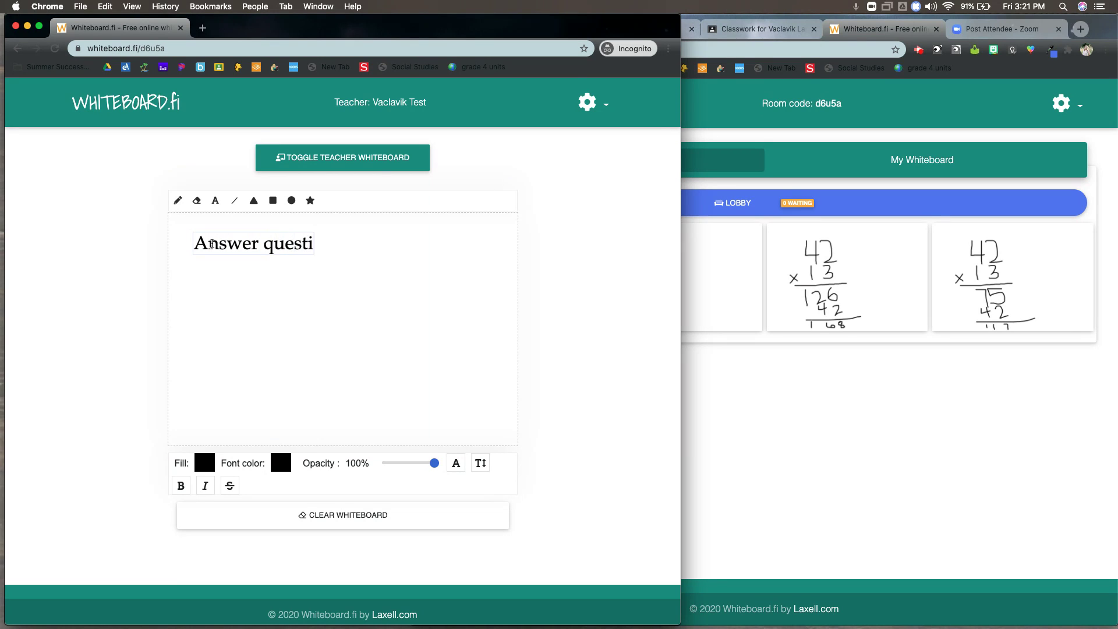
pyautogui.click(285, 276)
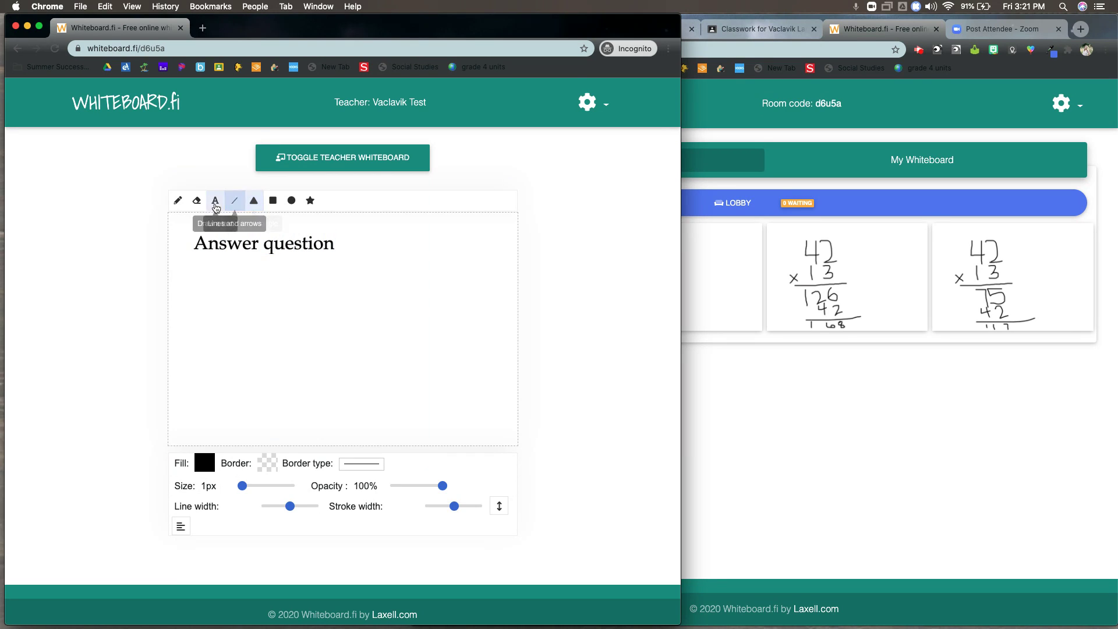
pyautogui.click(272, 204)
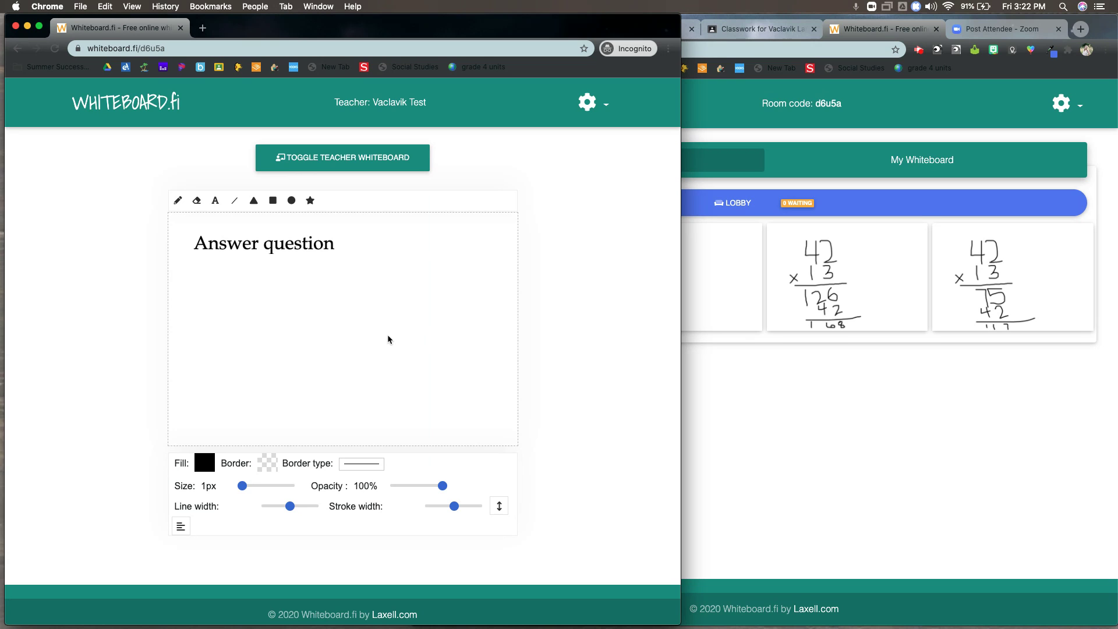
pyautogui.moveTo(679, 382); pyautogui.dragTo(403, 362)
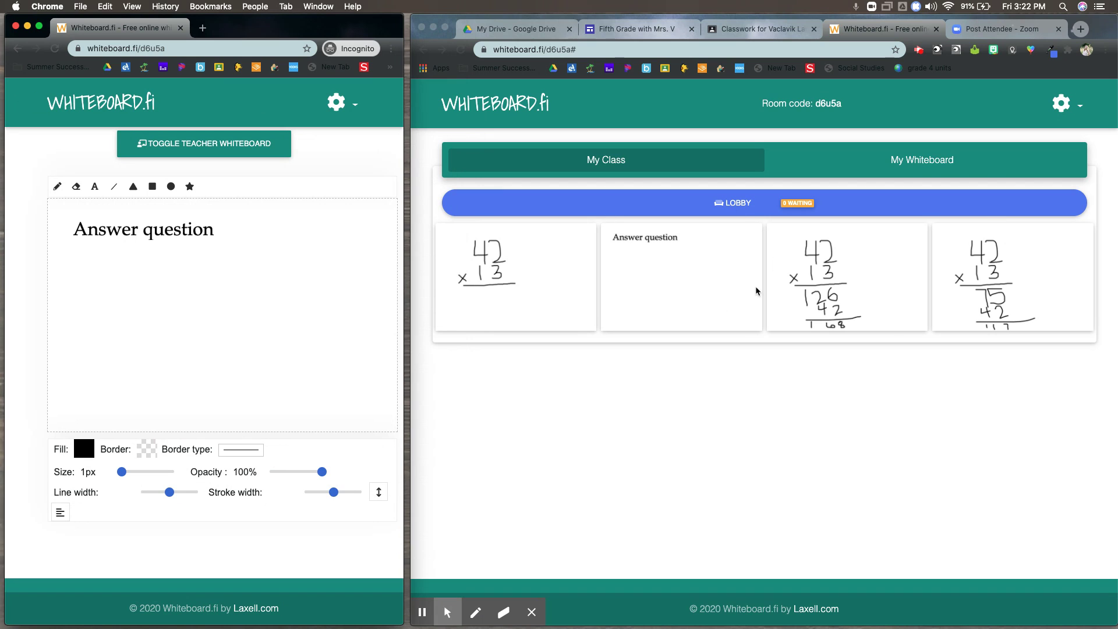
# Save all whiteboards as a PDF with the custom note "Test class" and the teacher whiteboard included.
pyautogui.click(1072, 112)
pyautogui.click(1070, 113)
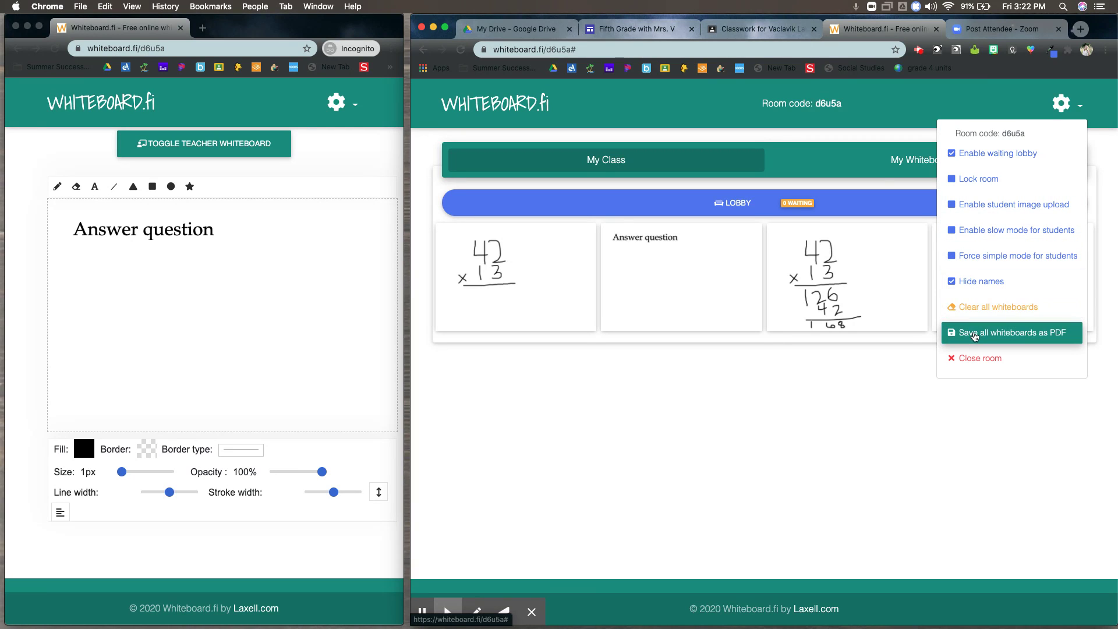
pyautogui.click(1047, 338)
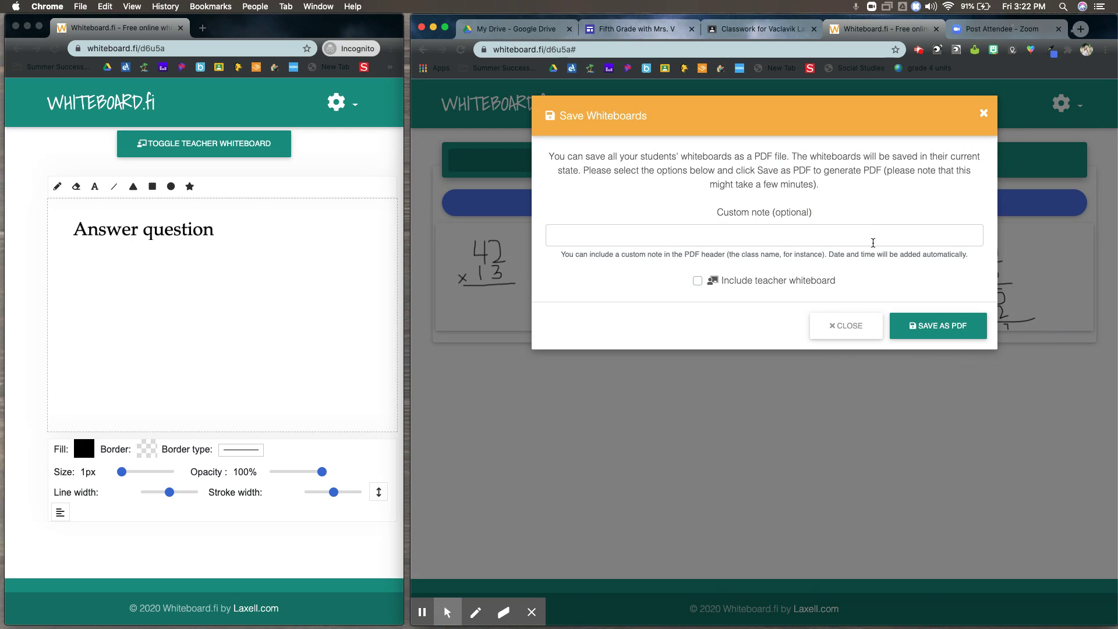
pyautogui.click(870, 236)
pyautogui.write('Test class')
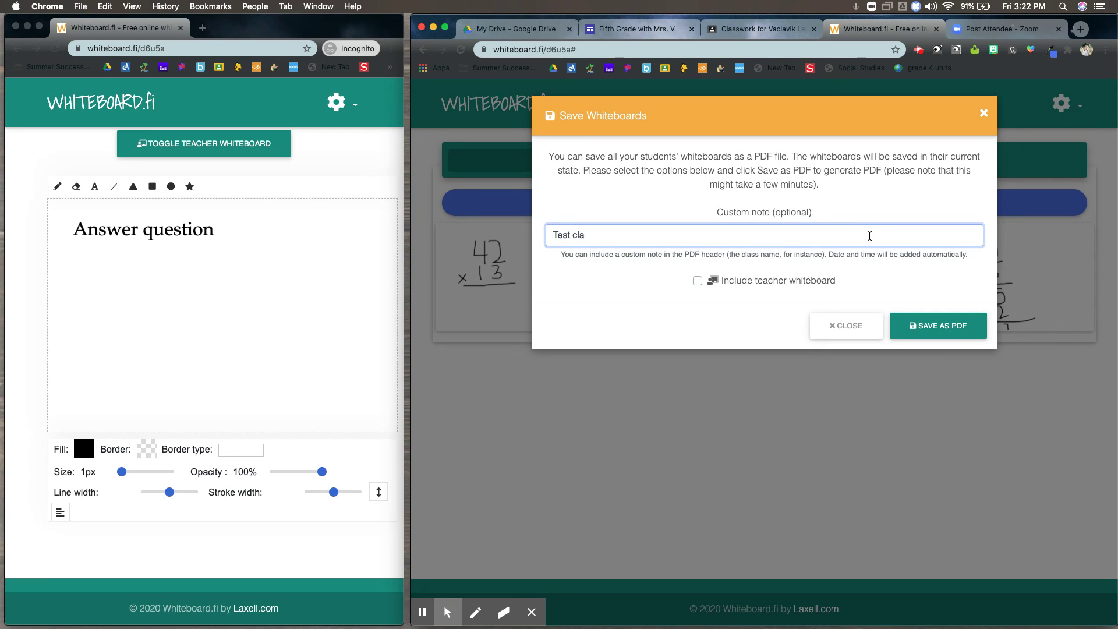
pyautogui.click(698, 282)
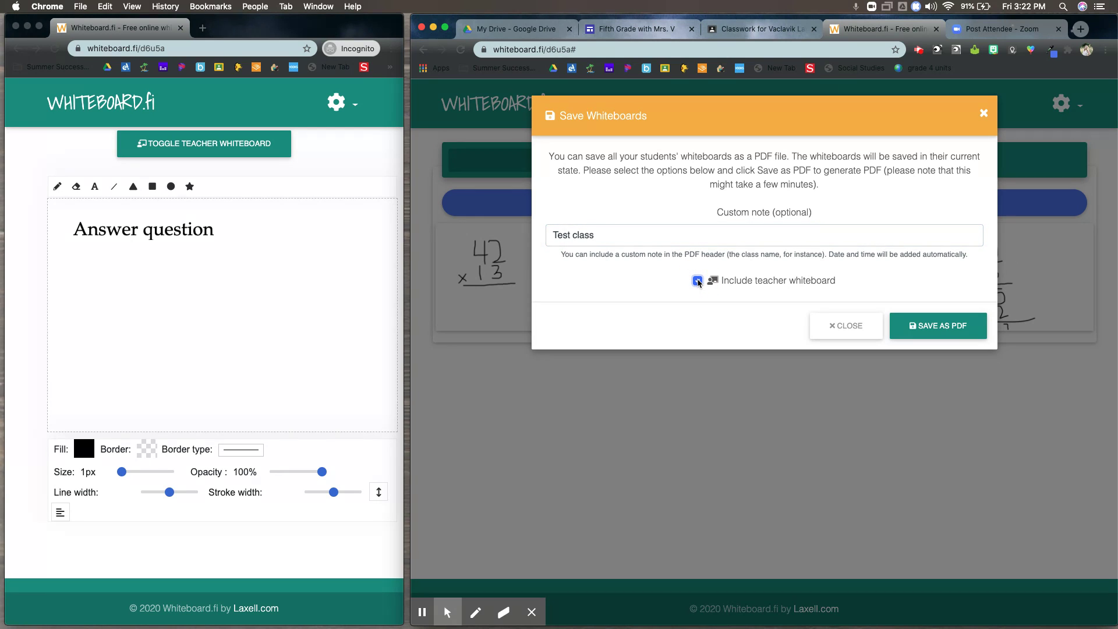
pyautogui.click(954, 328)
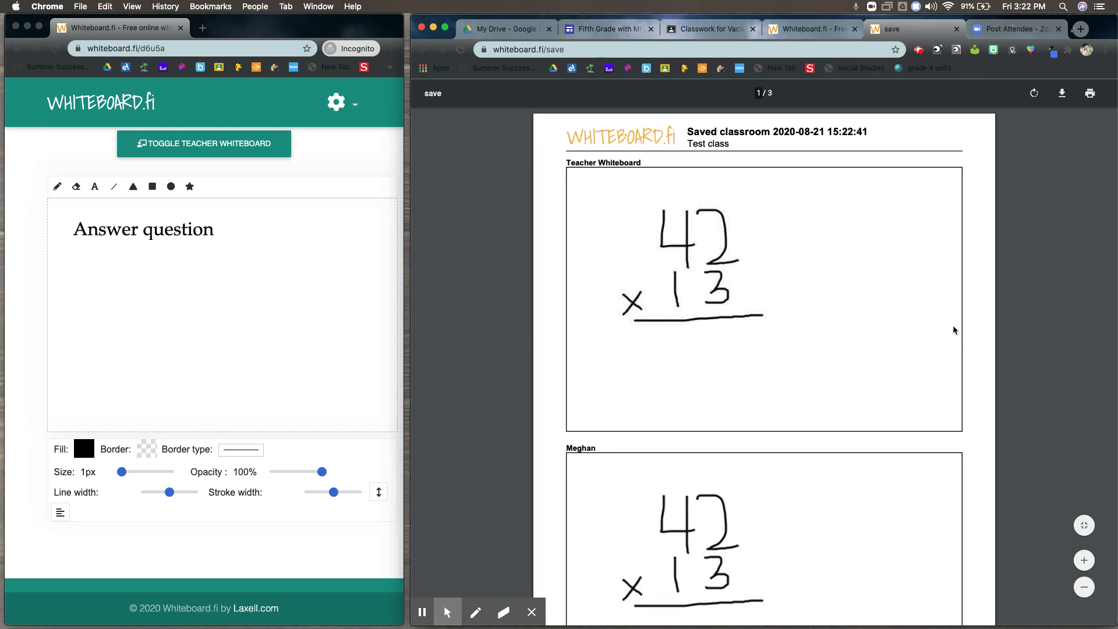
# Look through the pages of the saved classroom PDF, return to its beginning, and widen the teacher window.
pyautogui.scroll(-3, 636, 405)
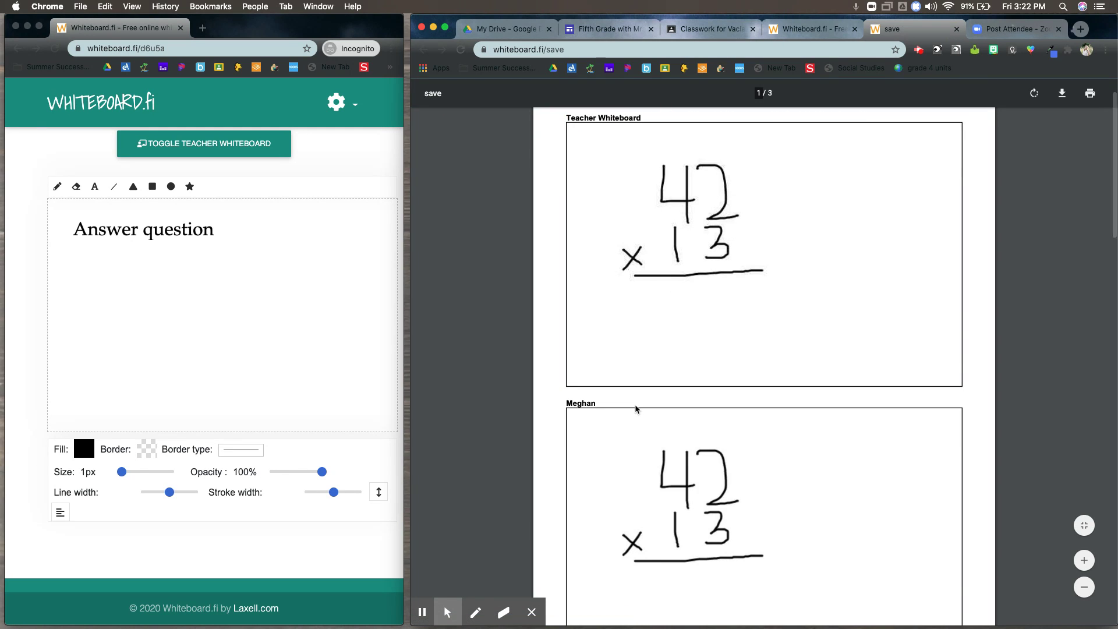
pyautogui.scroll(-10, 690, 468)
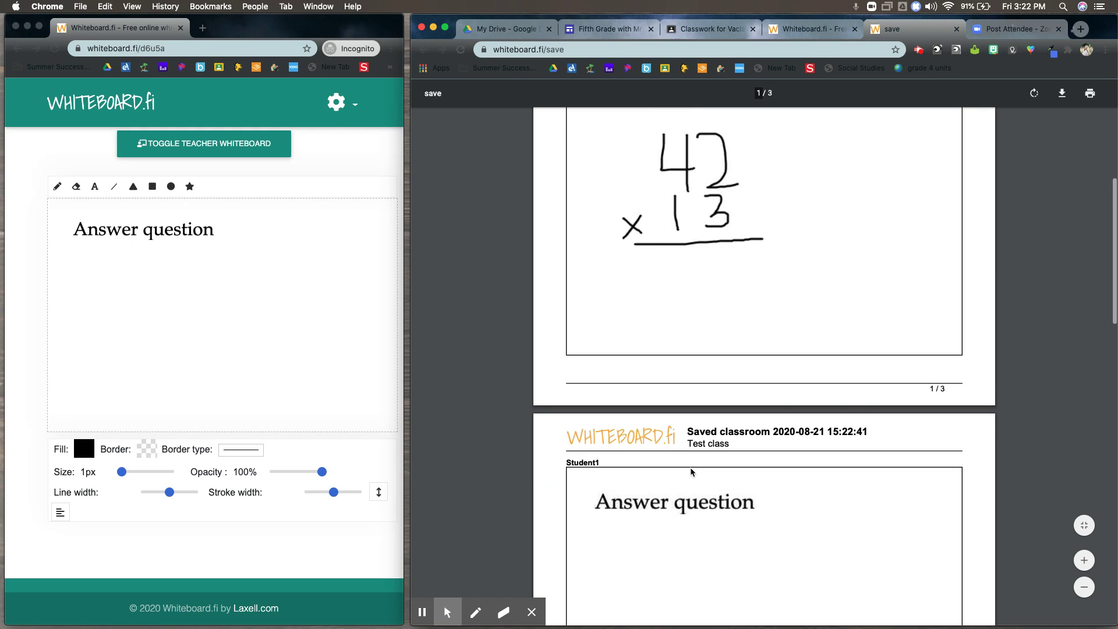
pyautogui.scroll(-2, 690, 467)
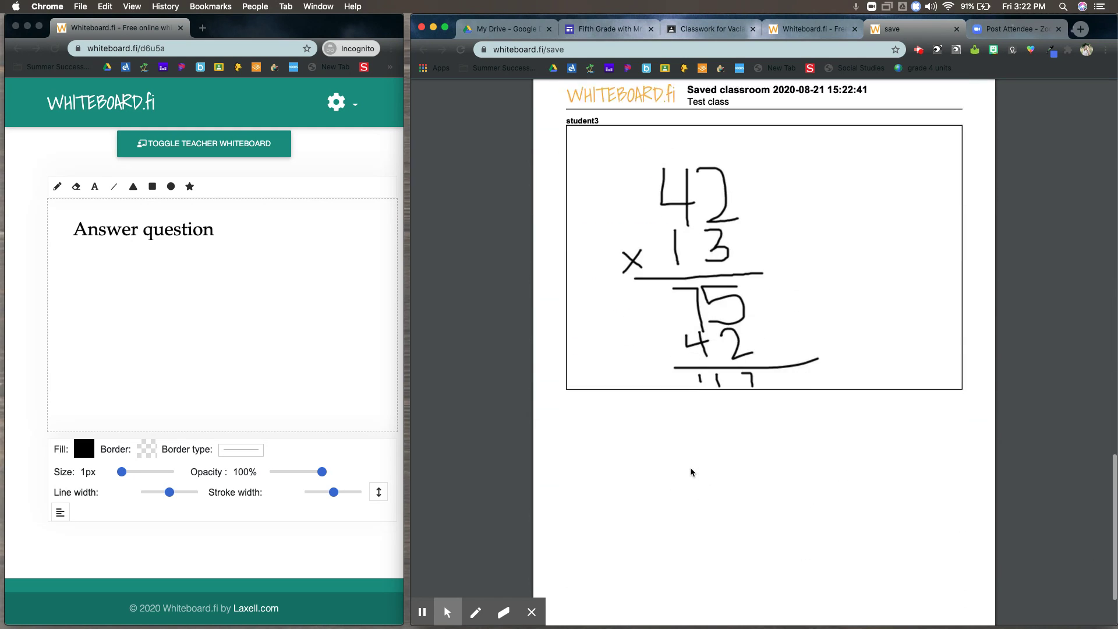
pyautogui.scroll(11, 690, 468)
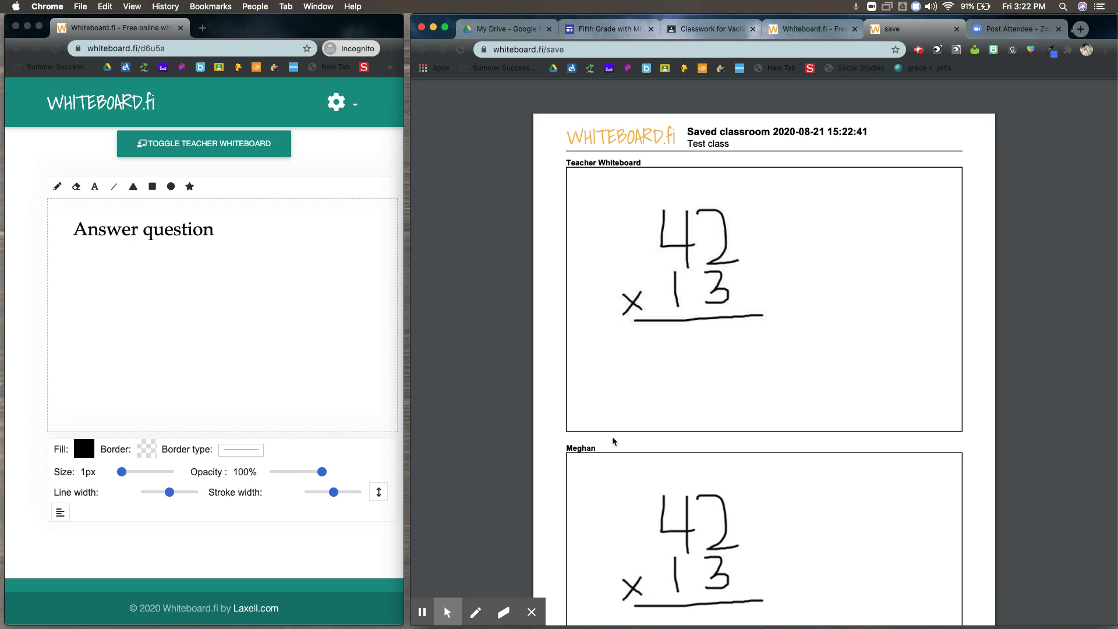
pyautogui.moveTo(403, 329); pyautogui.dragTo(245, 305)
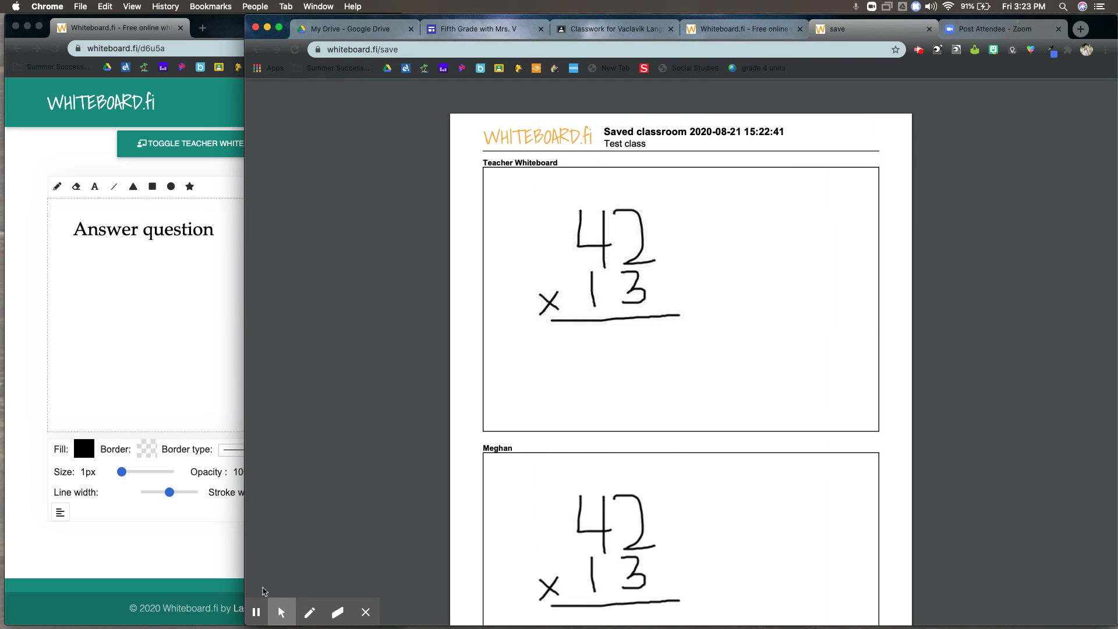